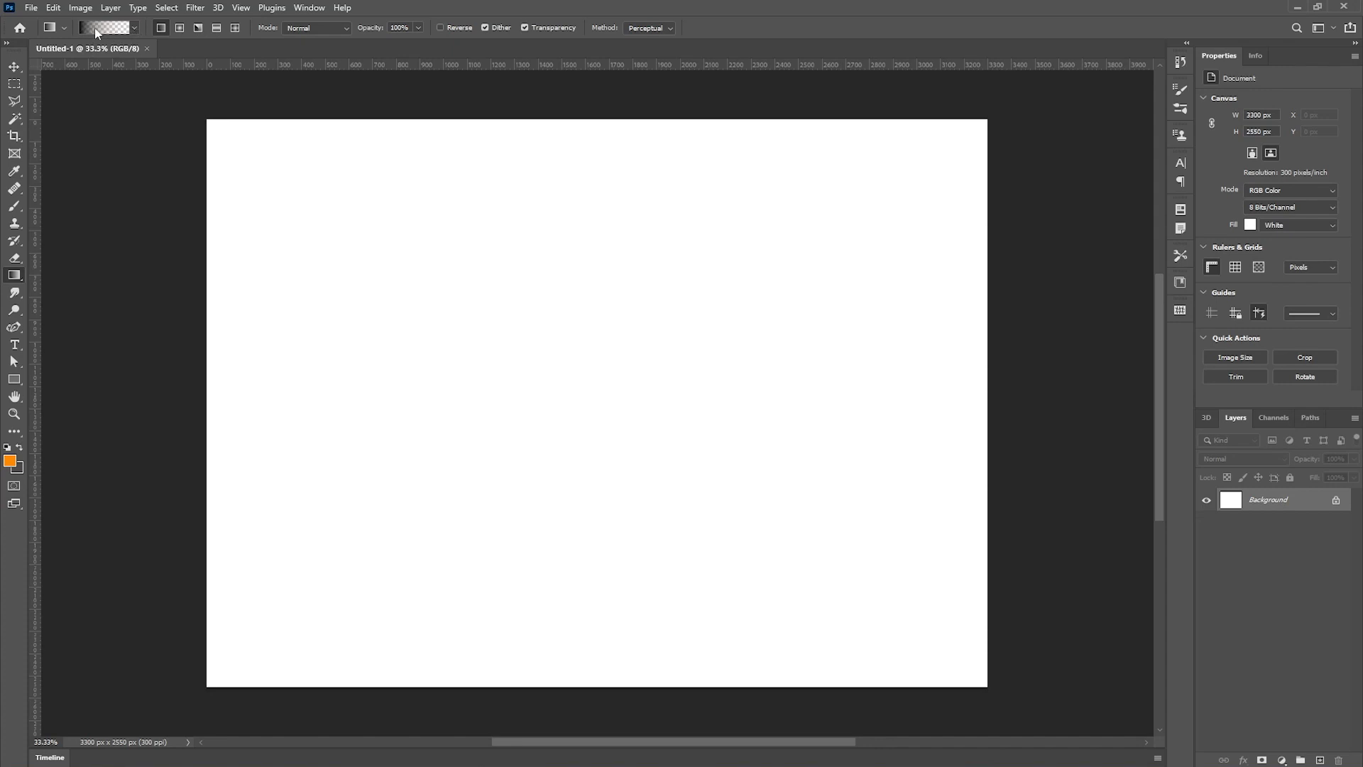
# - Browse the gradient preset folders in the gradient picker
pyautogui.click(134, 29)
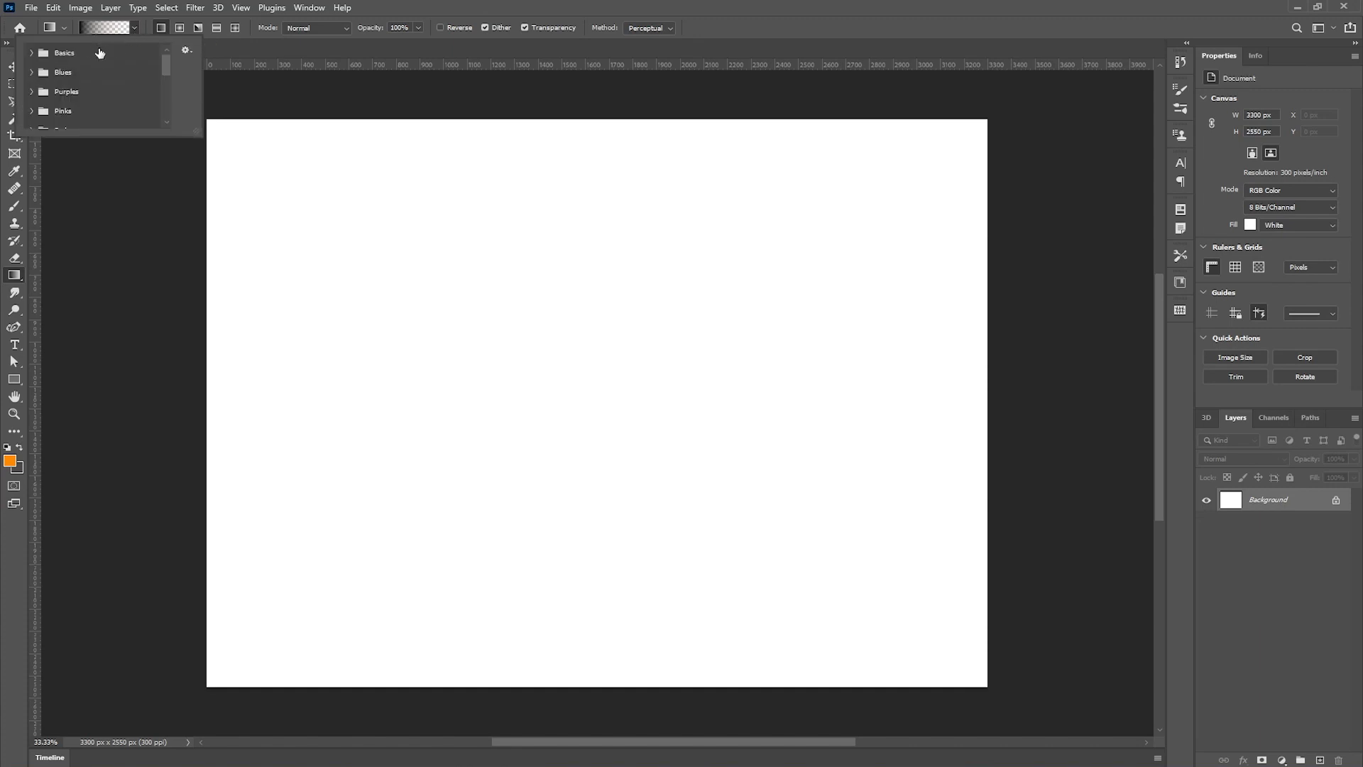
pyautogui.click(31, 53)
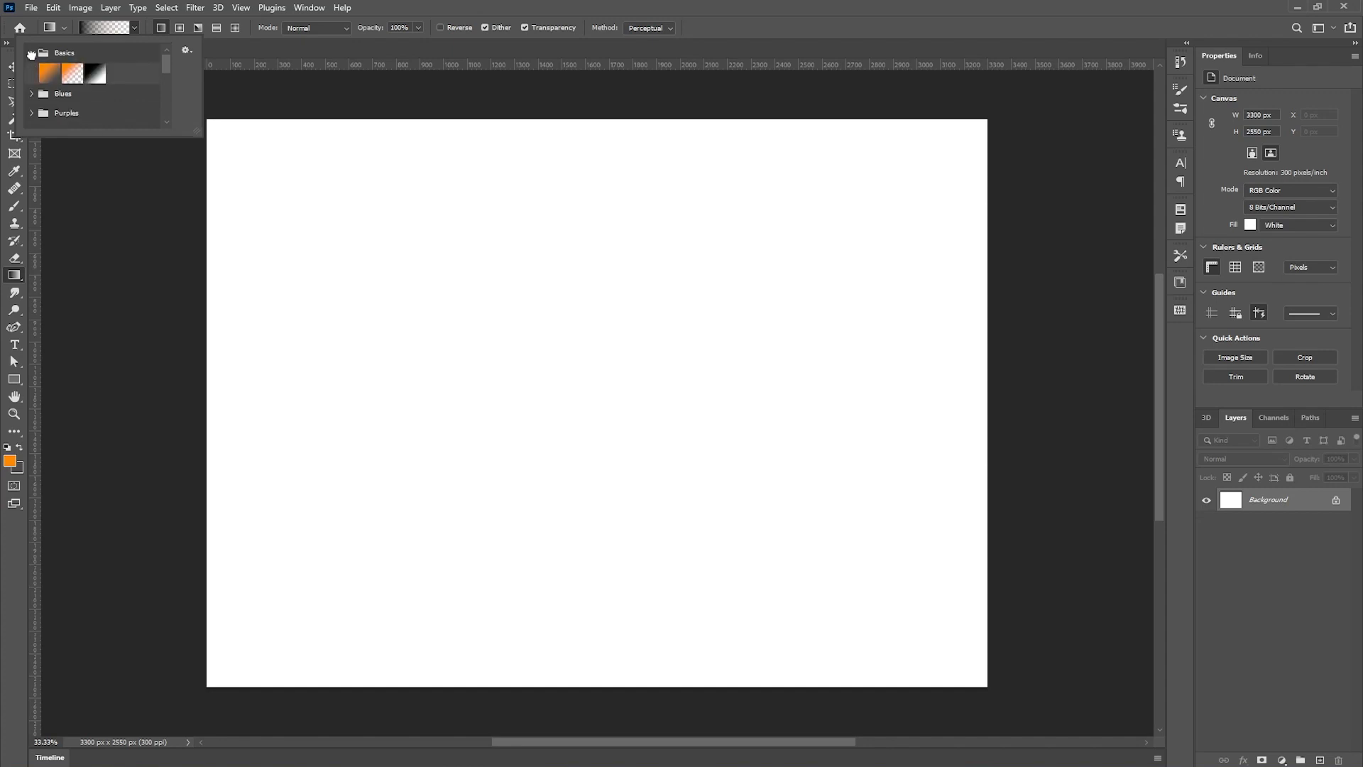
pyautogui.click(31, 54)
pyautogui.click(32, 72)
pyautogui.scroll(-2, 60, 89)
pyautogui.scroll(2, 59, 89)
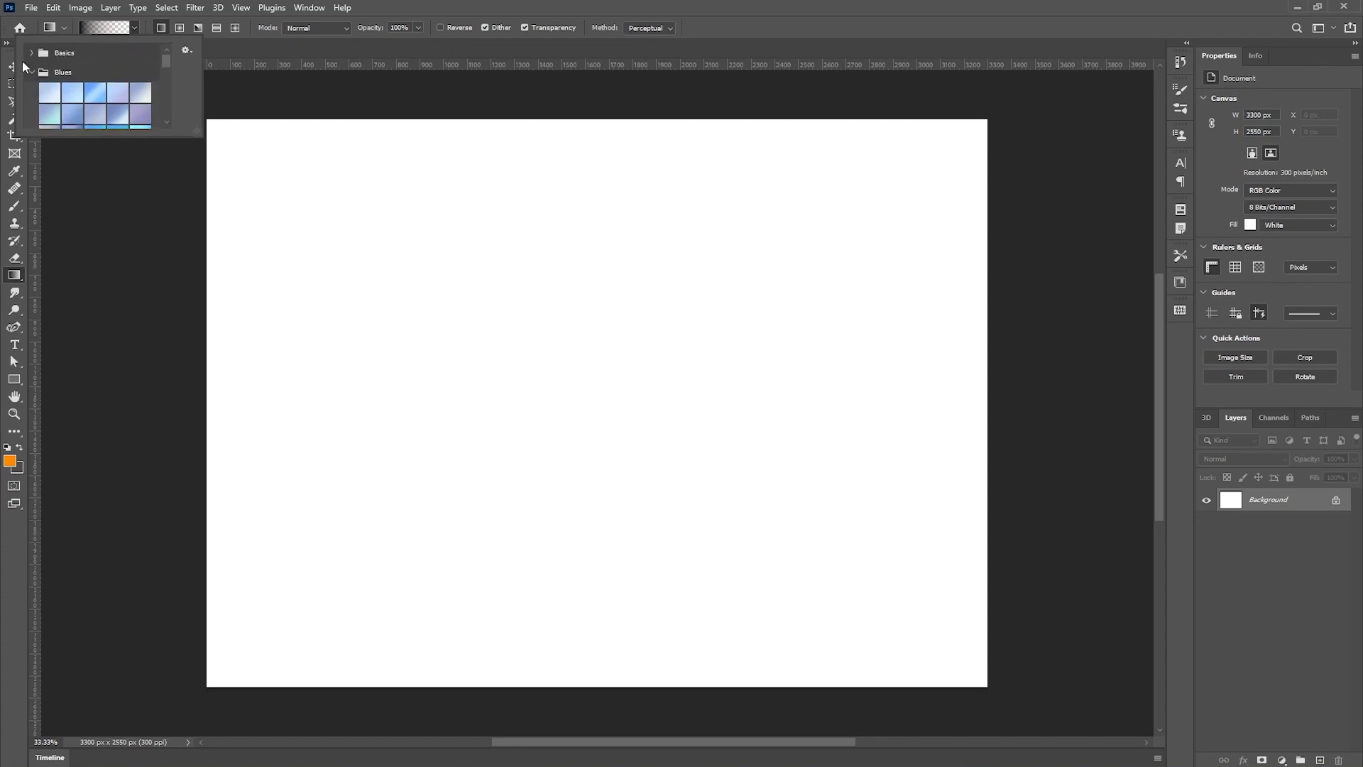
pyautogui.click(31, 71)
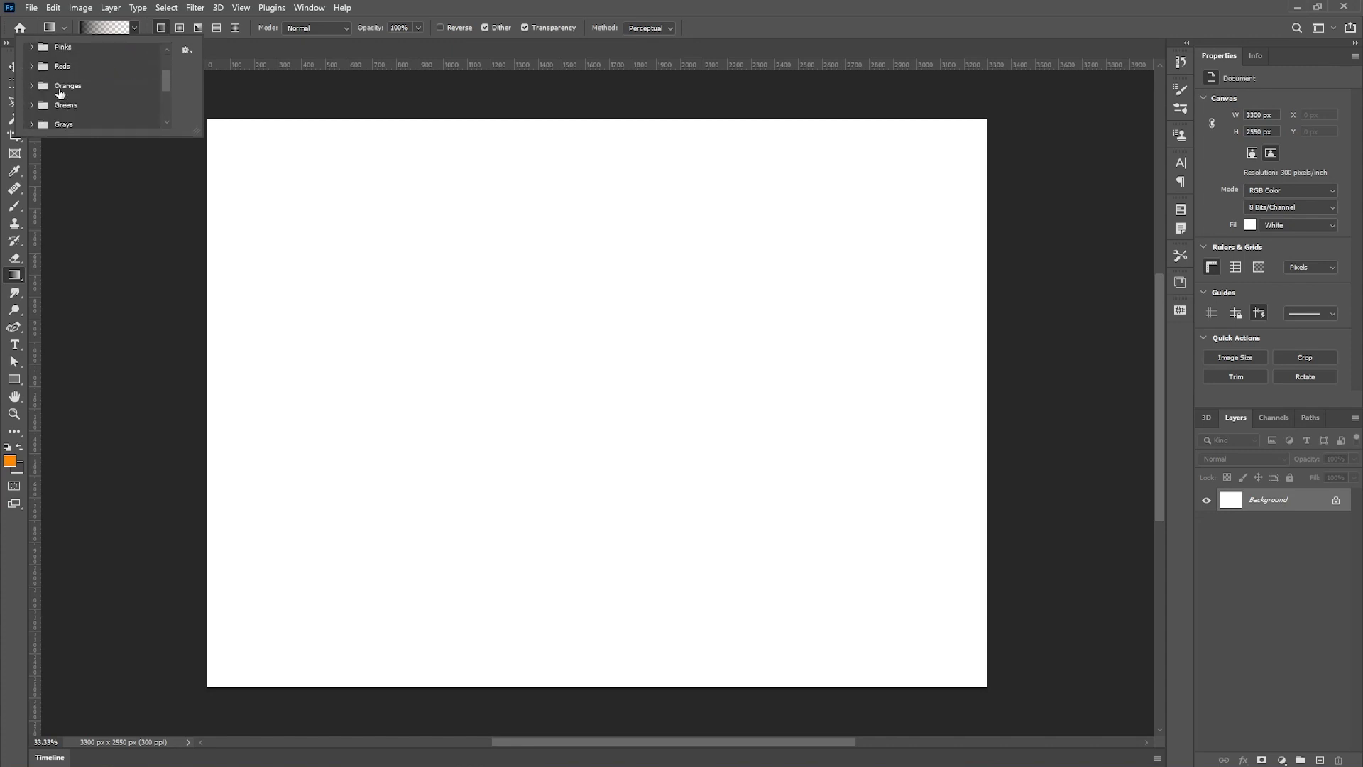
pyautogui.click(136, 28)
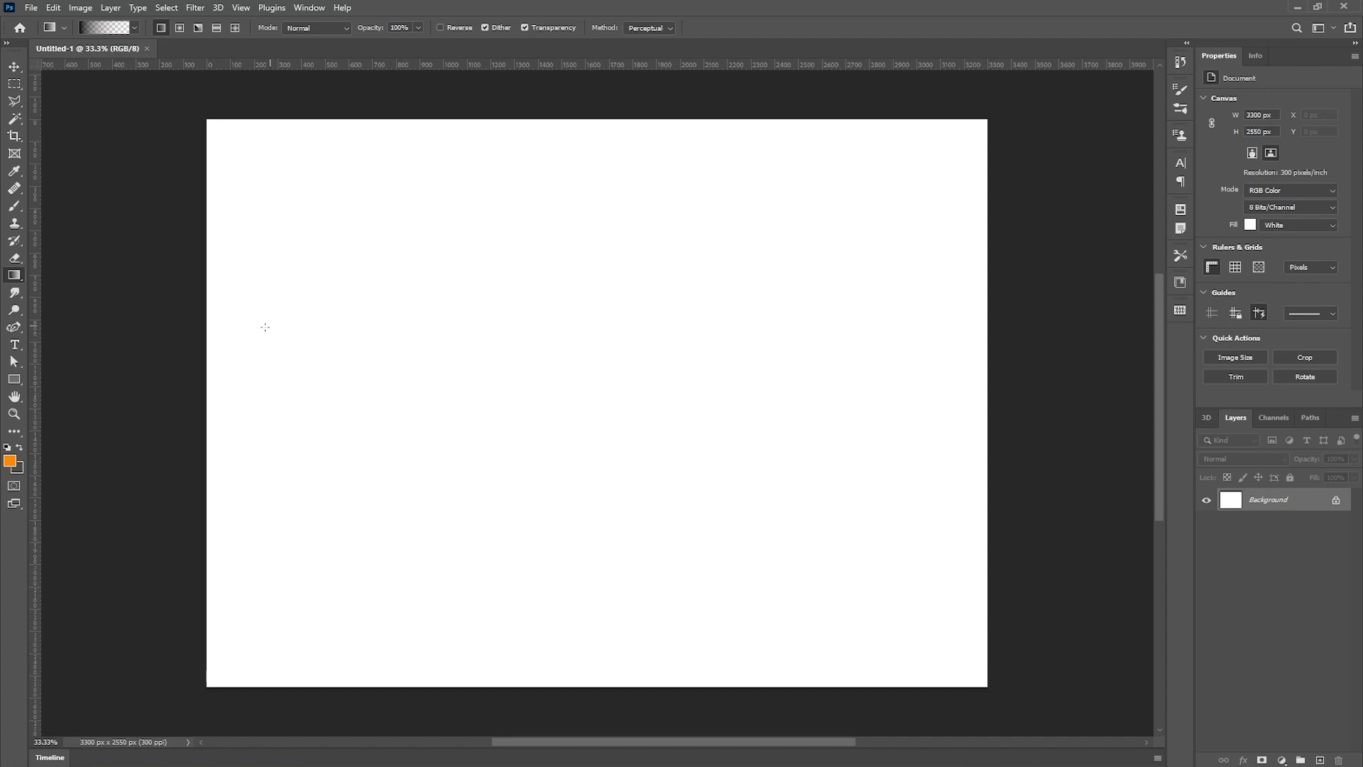
# - Try a horizontal gradient across the background layer and undo it
pyautogui.moveTo(227, 332); pyautogui.dragTo(863, 346)
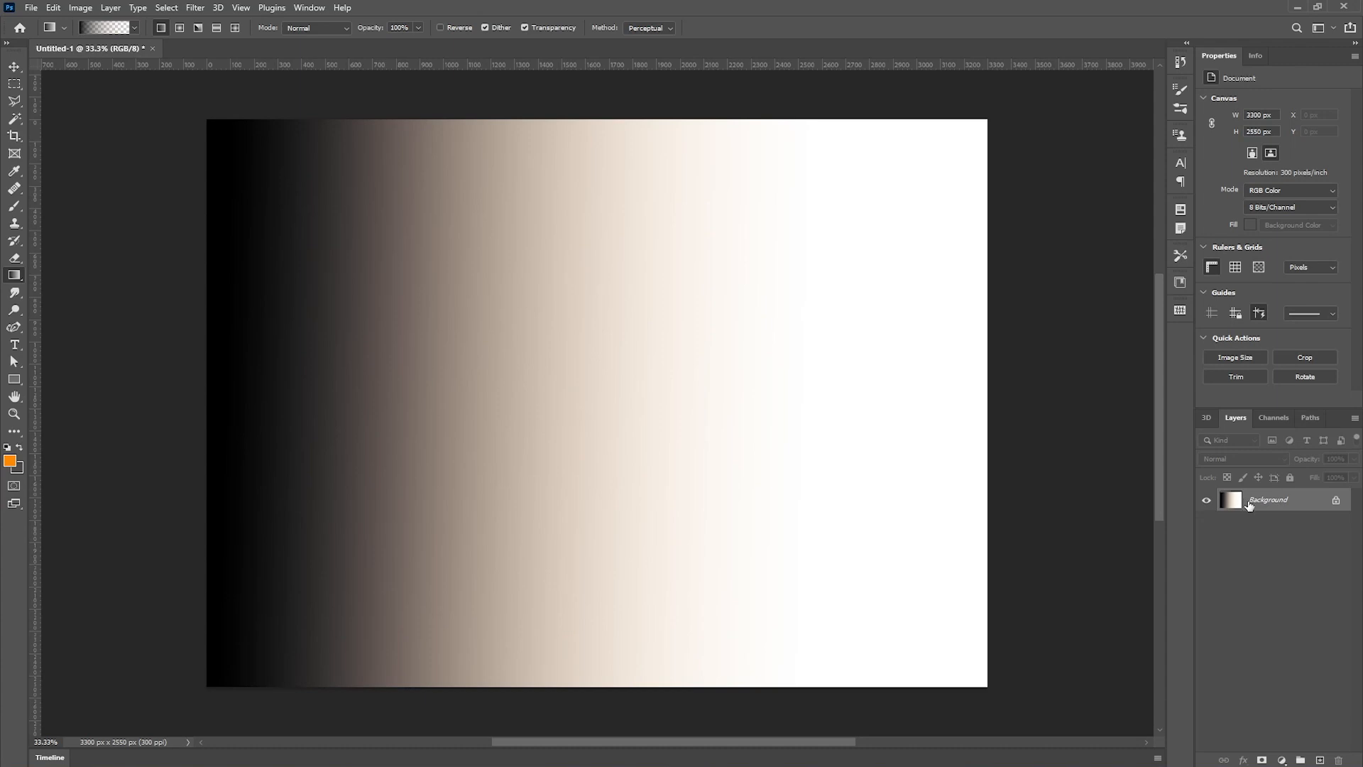
pyautogui.hotkey('ctrl', 'z')
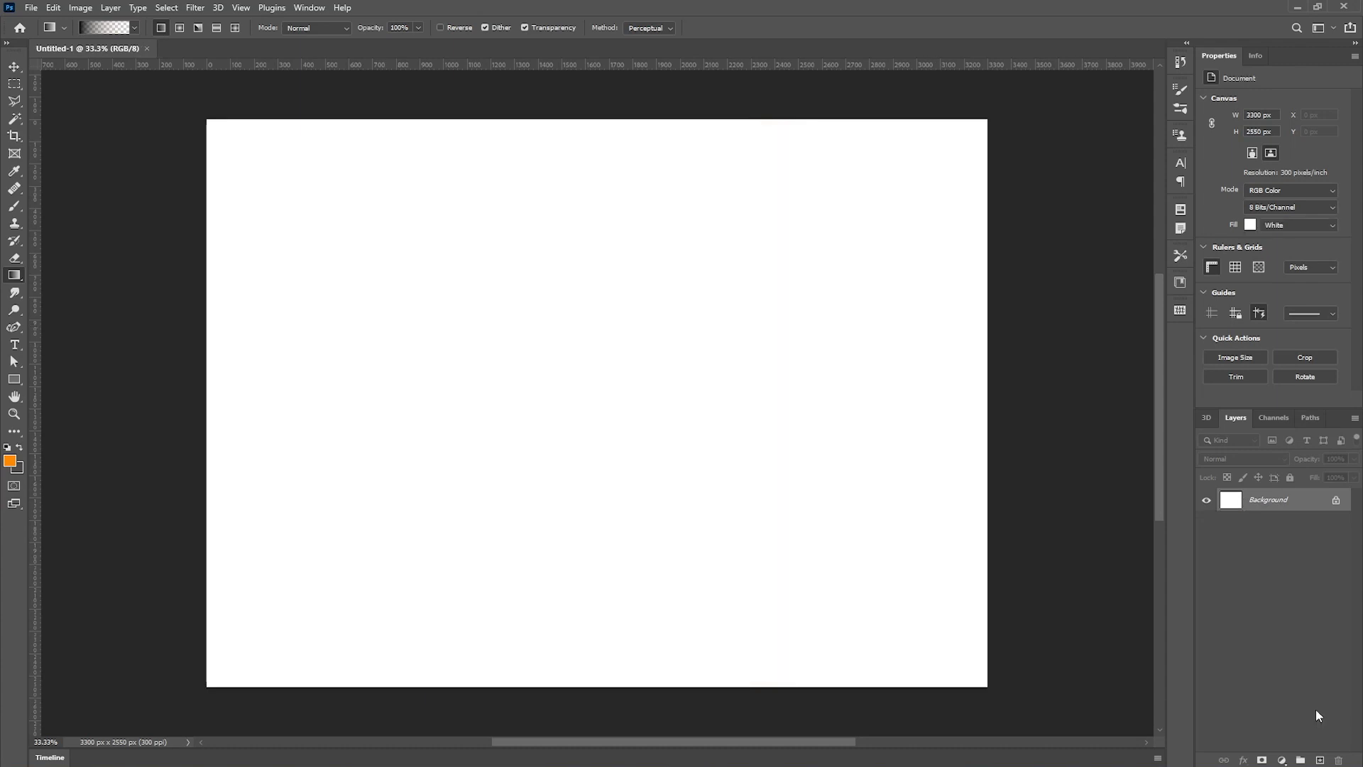
# - Add a new layer and draw a horizontal gradient across it
pyautogui.click(1320, 759)
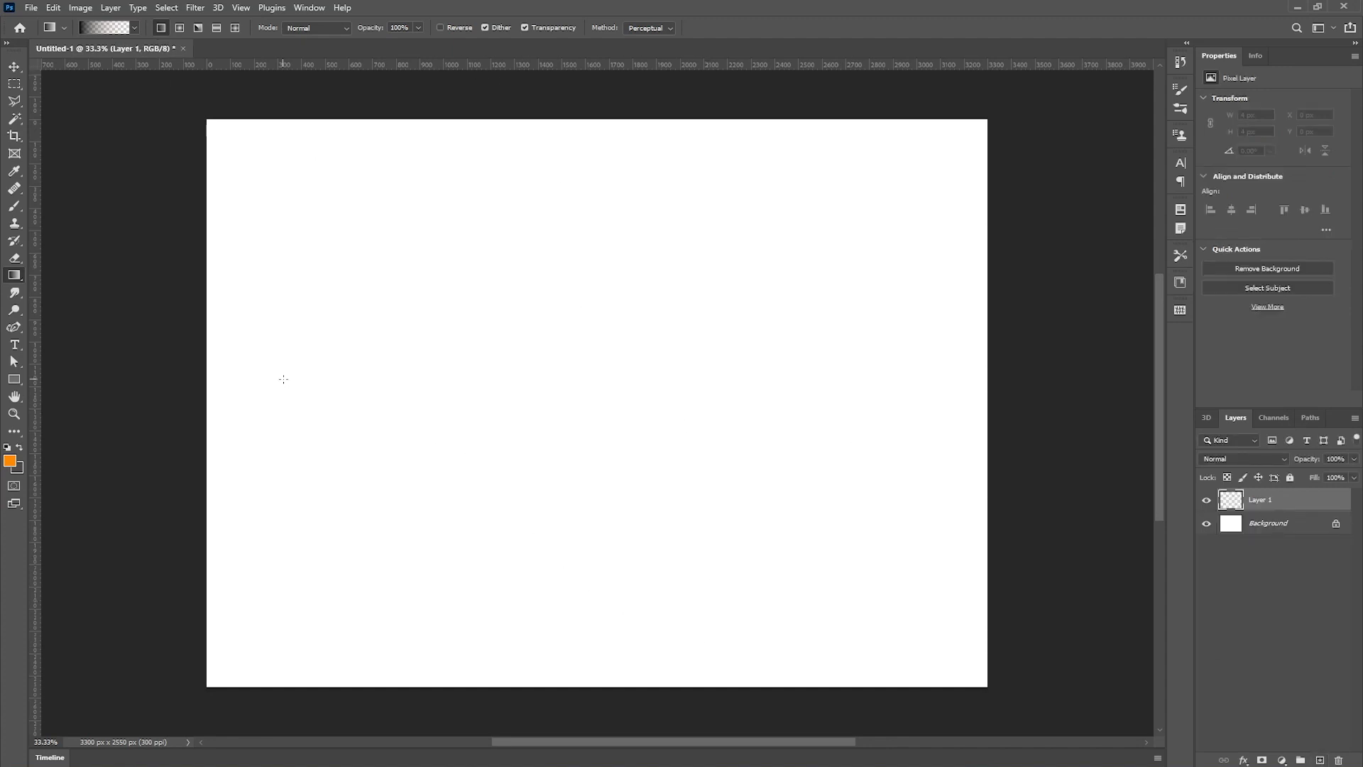
pyautogui.moveTo(283, 373); pyautogui.dragTo(971, 376)
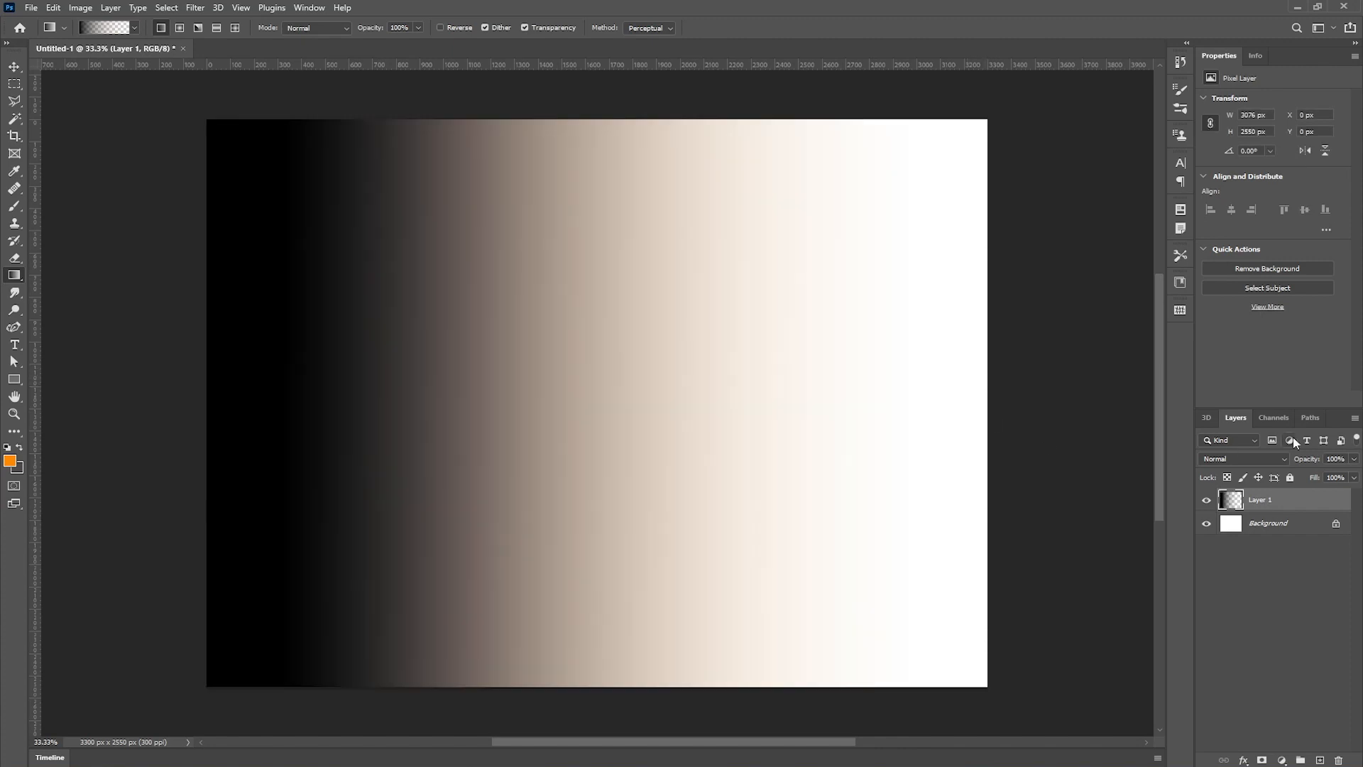
# - Hide and show the background layer to check the new layer's gradient transparency
pyautogui.click(1205, 524)
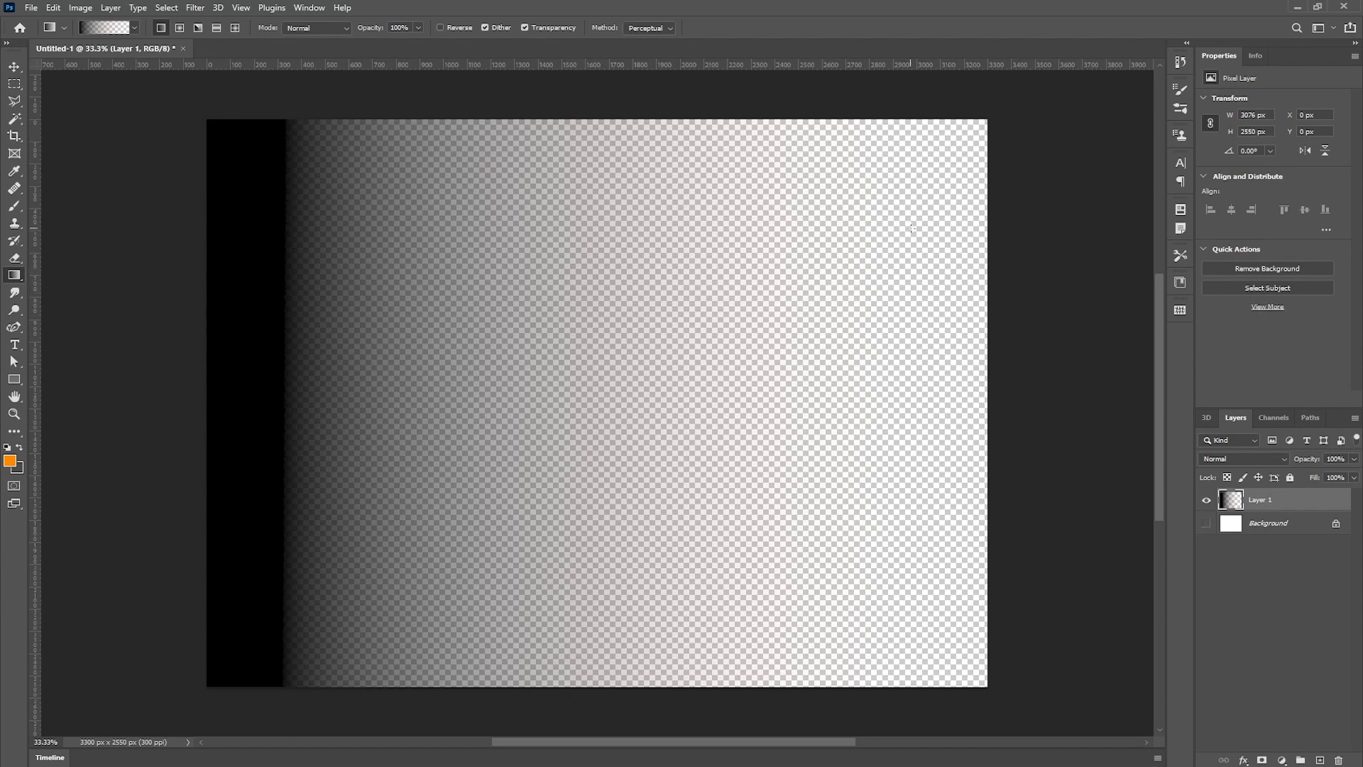
pyautogui.click(1205, 524)
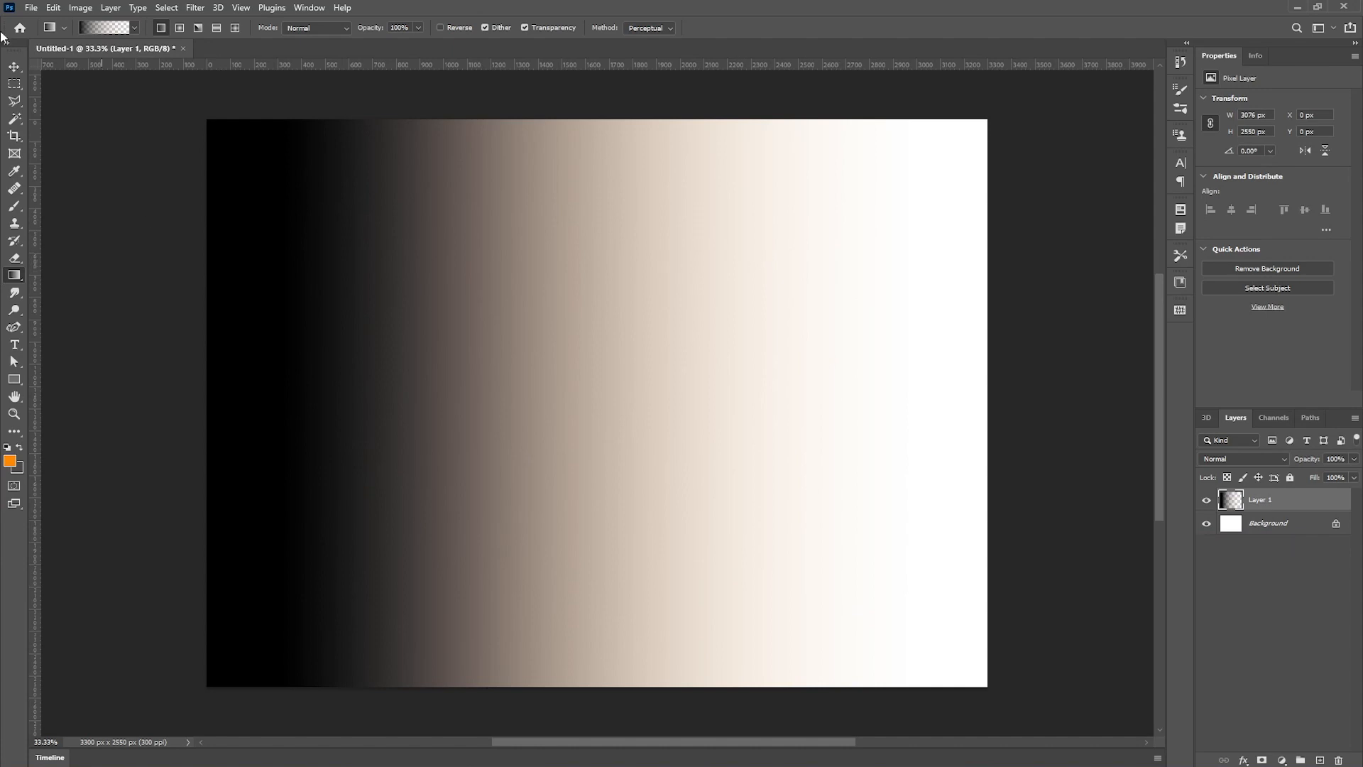
# - Set the gradient's left colour stop to light yellow fffd62 in the Gradient Editor
pyautogui.click(106, 27)
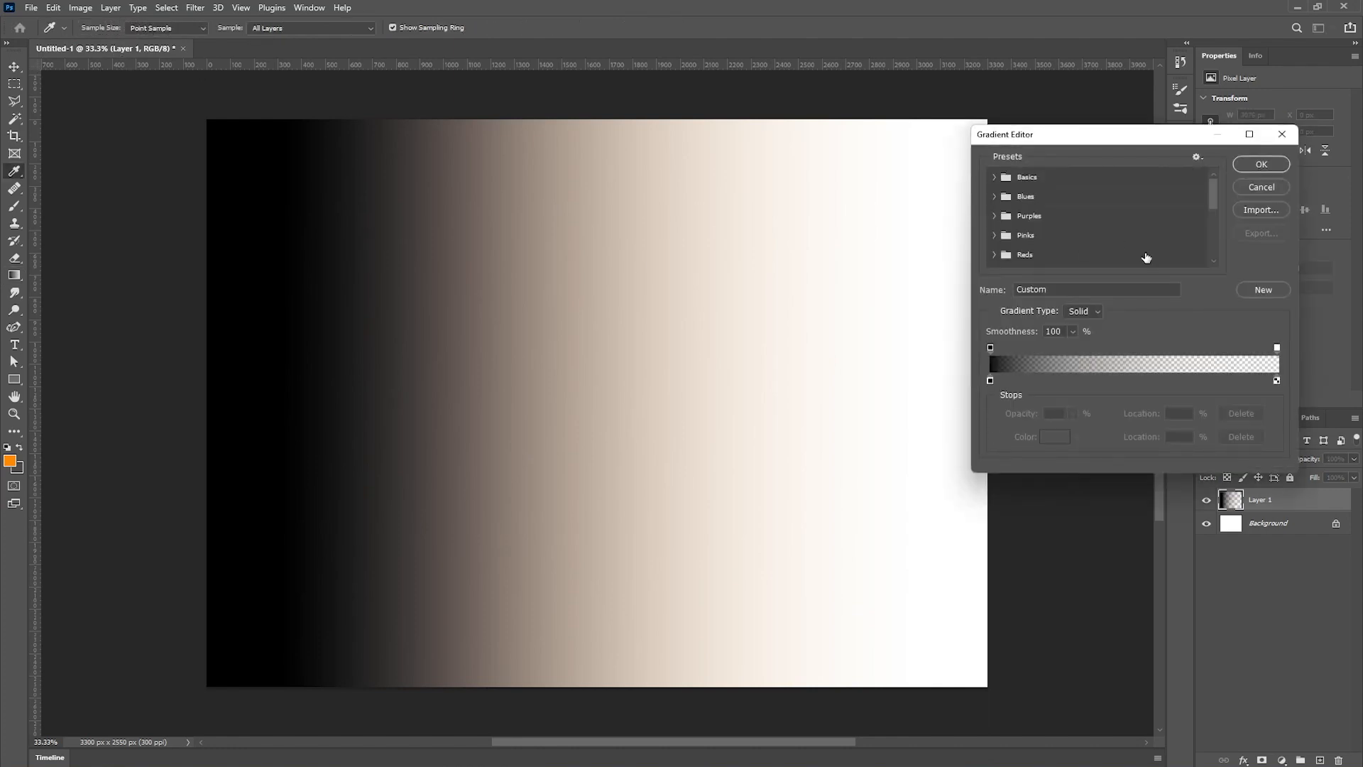
pyautogui.click(990, 381)
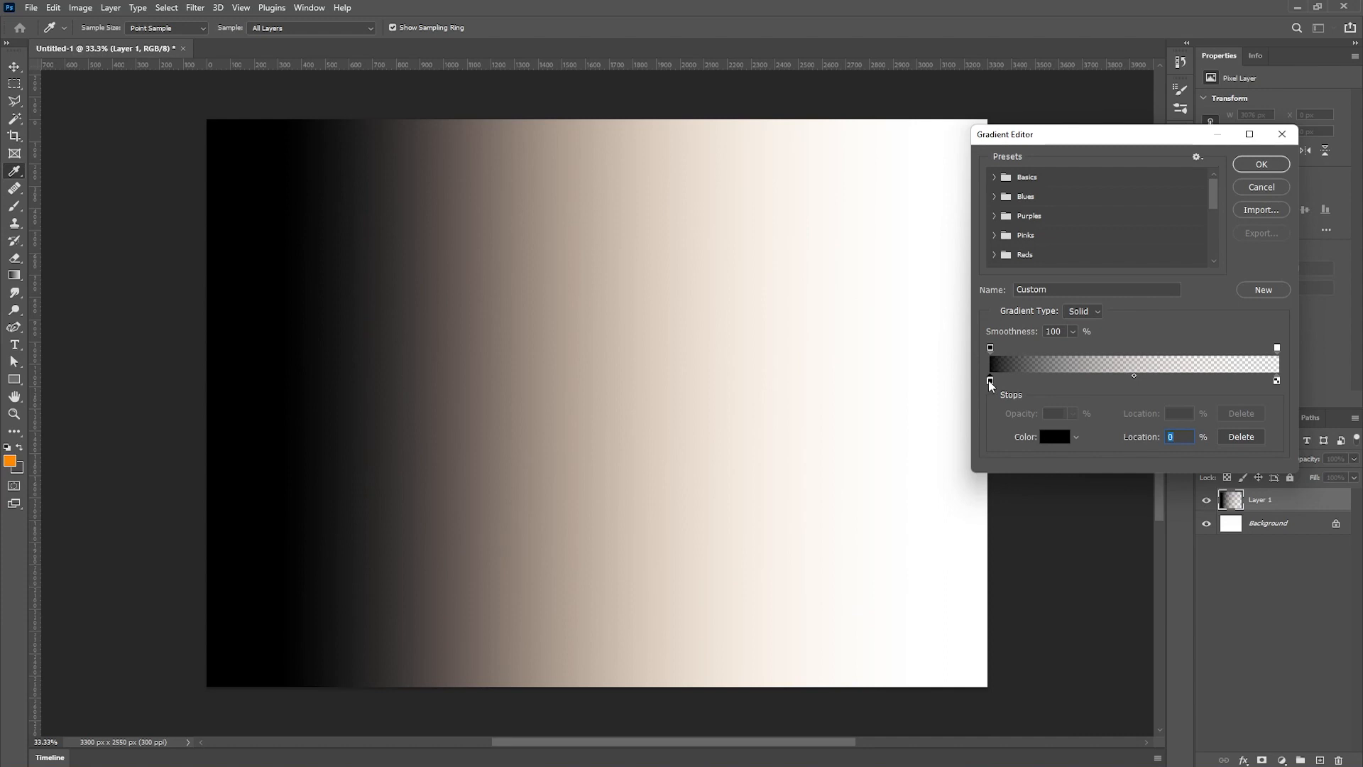
pyautogui.click(1054, 436)
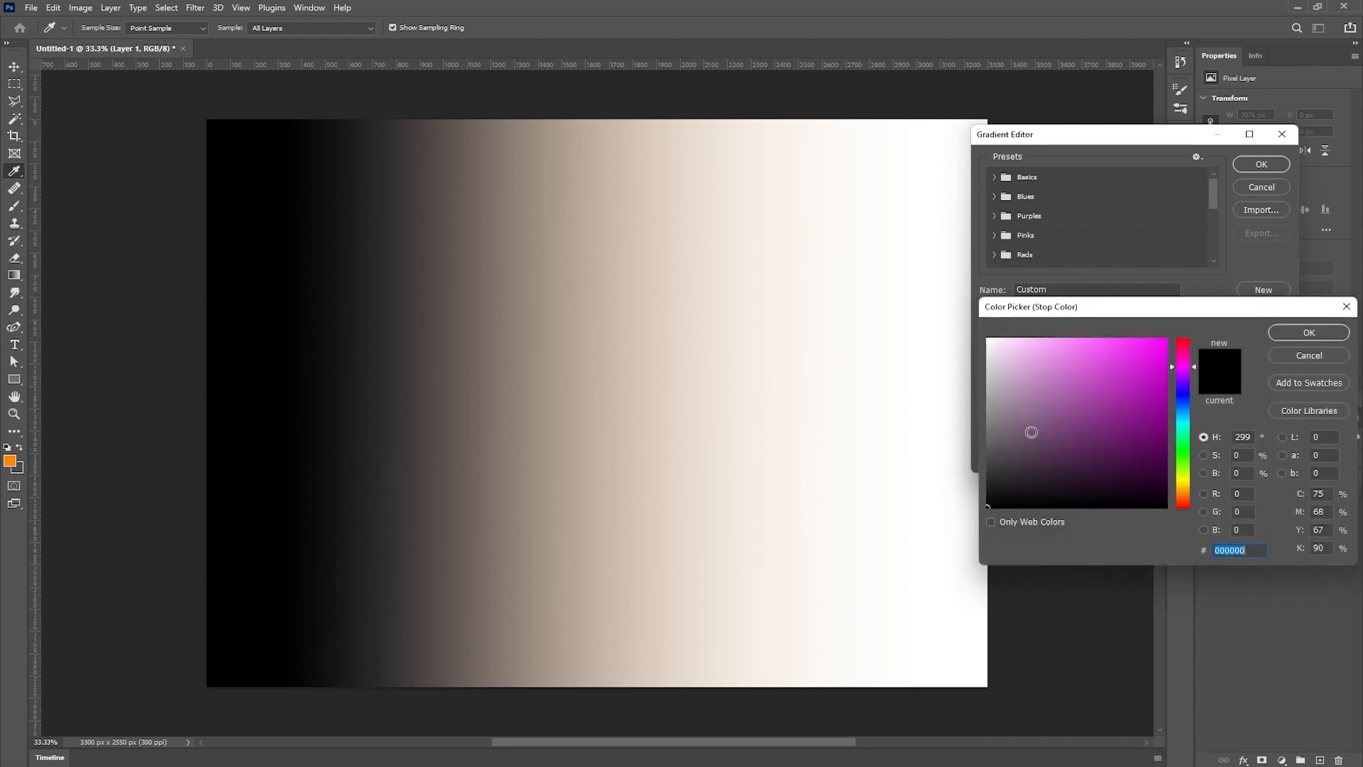
pyautogui.moveTo(1137, 349); pyautogui.dragTo(1098, 324)
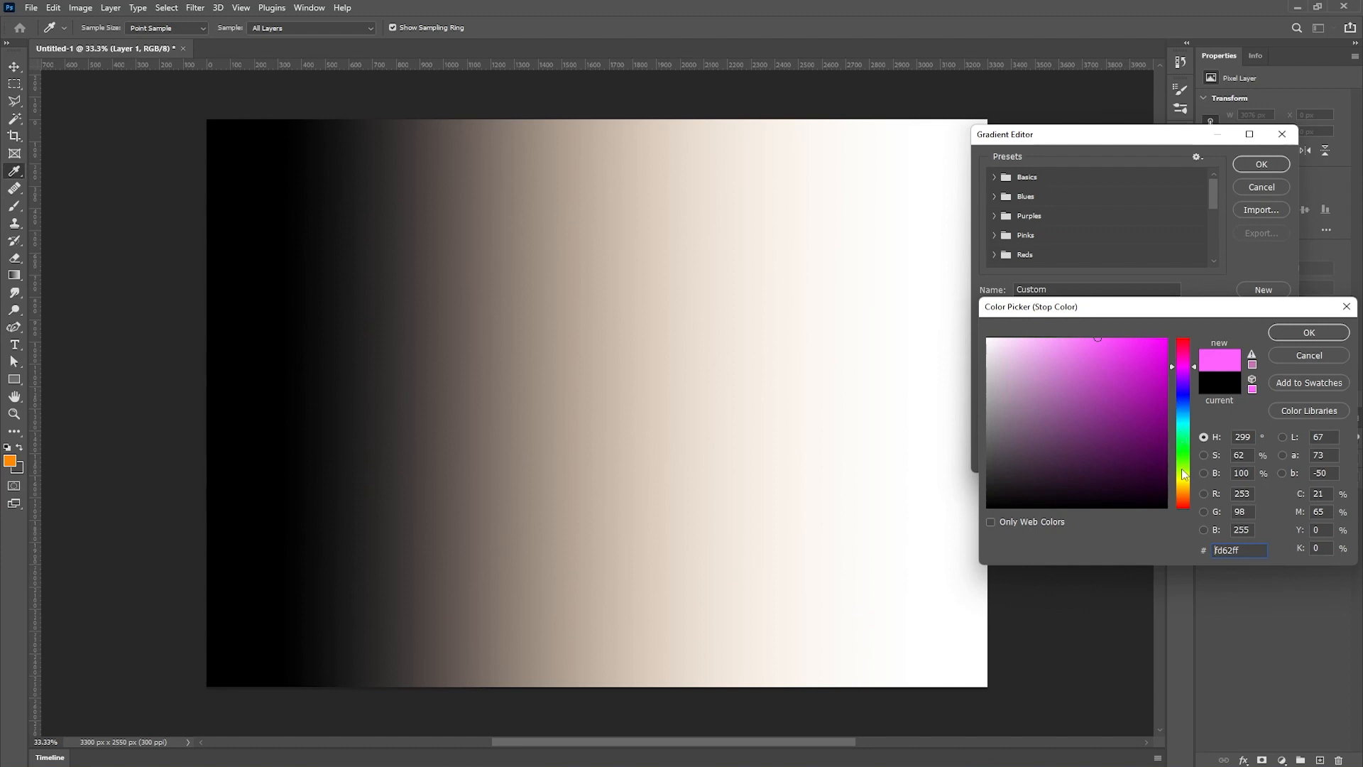
pyautogui.moveTo(1183, 481); pyautogui.dragTo(1185, 484)
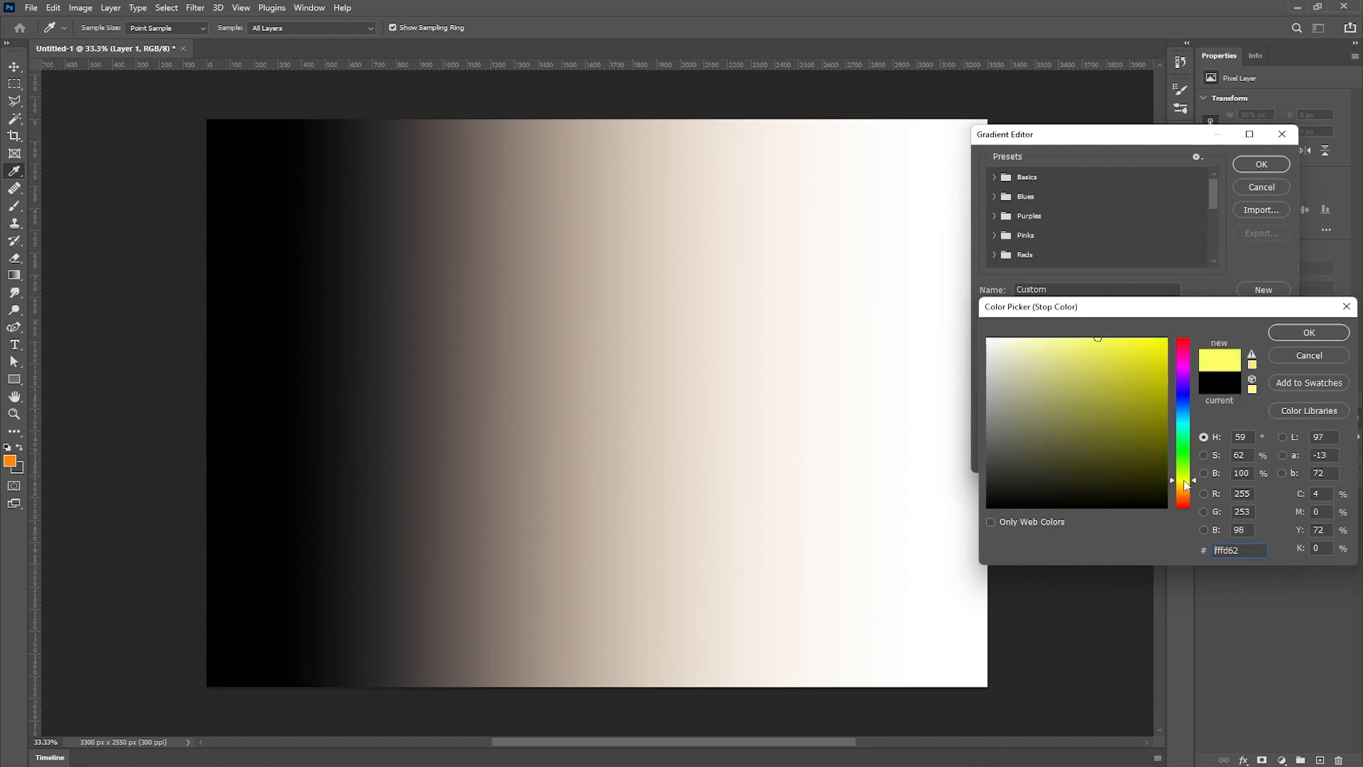
pyautogui.click(1309, 334)
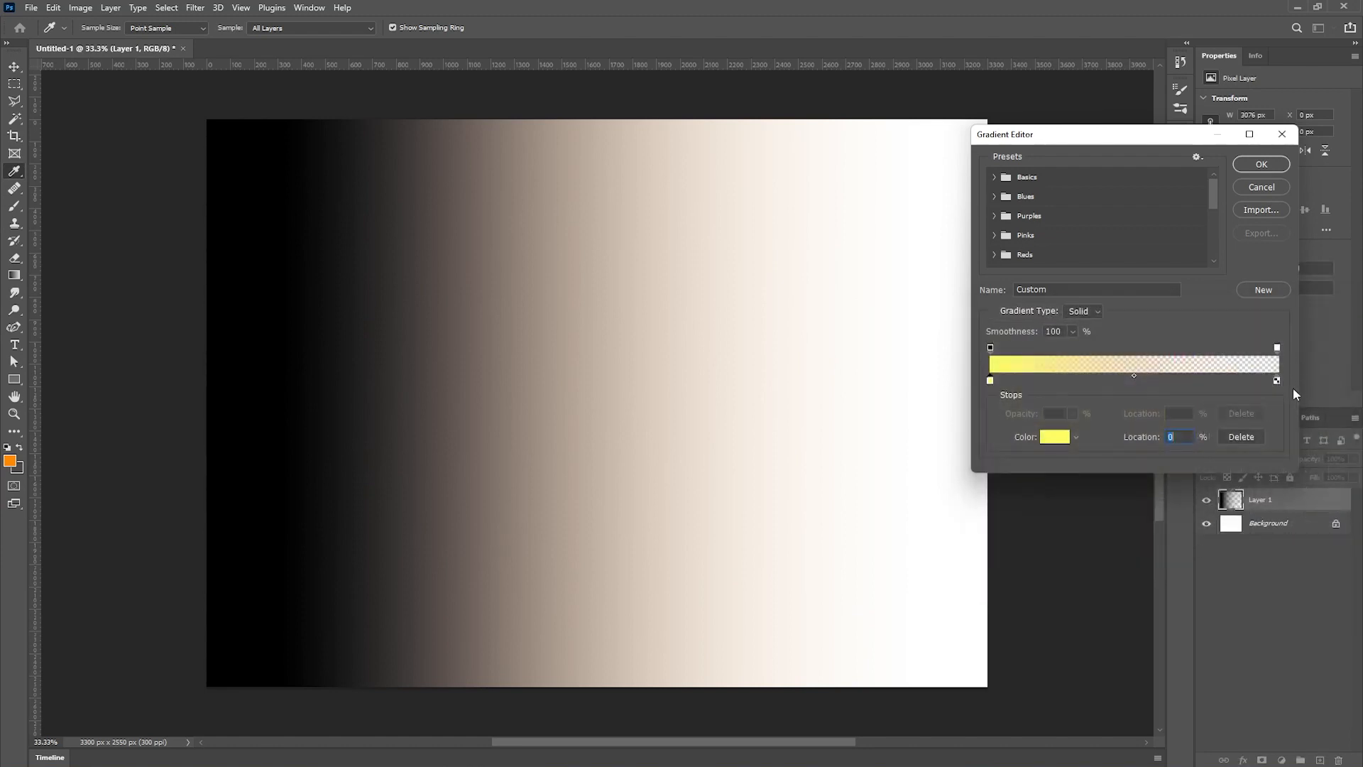
# - Set the gradient's right colour stop to a yellow colour and confirm the Gradient Editor
pyautogui.click(1277, 381)
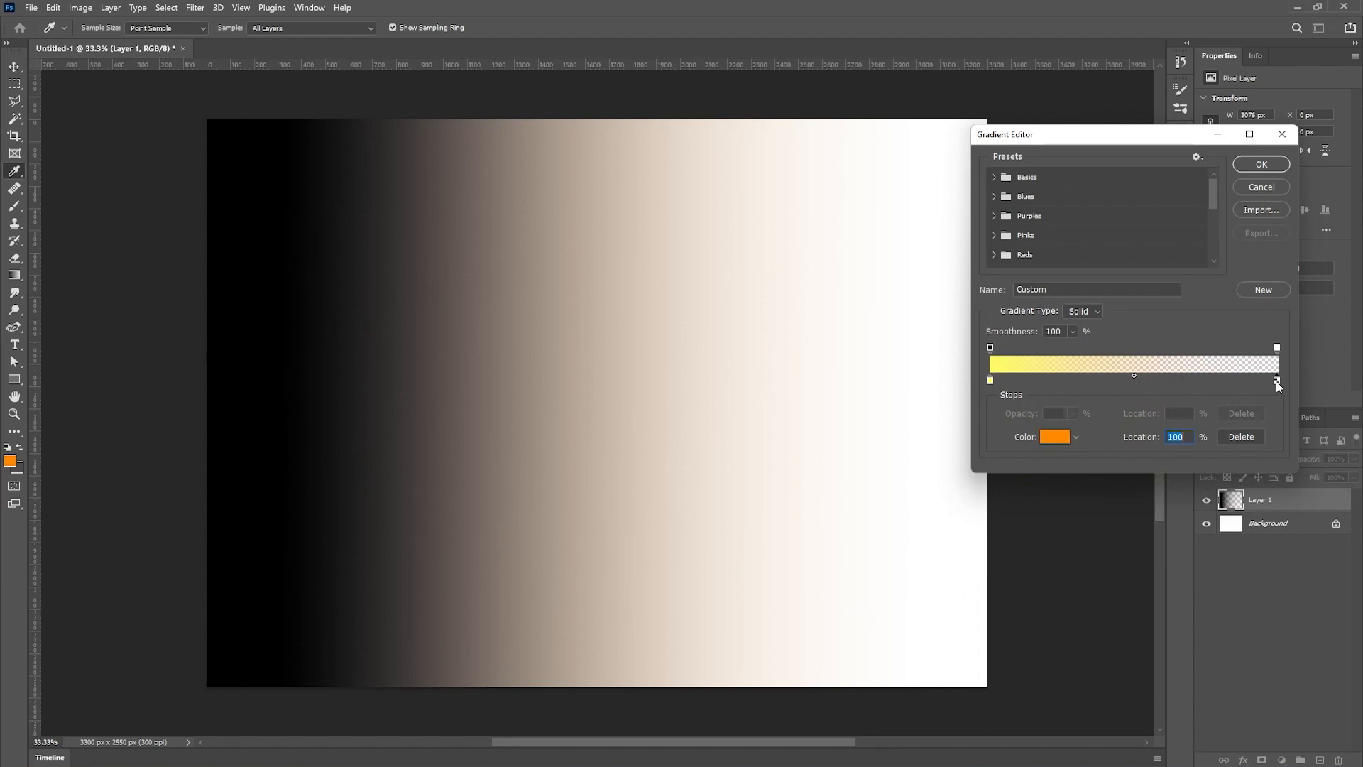
pyautogui.click(1051, 436)
pyautogui.click(1180, 483)
pyautogui.click(1284, 327)
pyautogui.click(1262, 164)
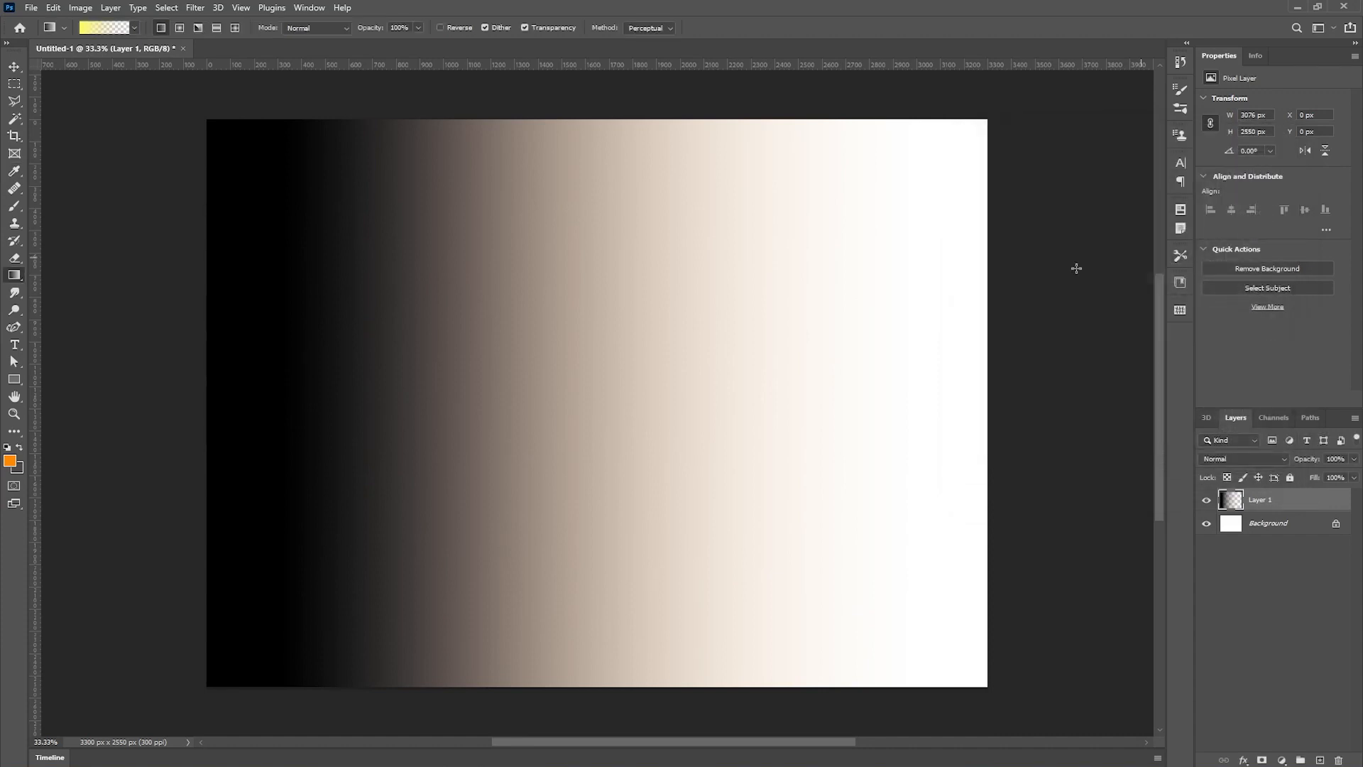
# - Undo the visibility toggles and the gradient on the new layer
pyautogui.hotkey('ctrl', 'z')
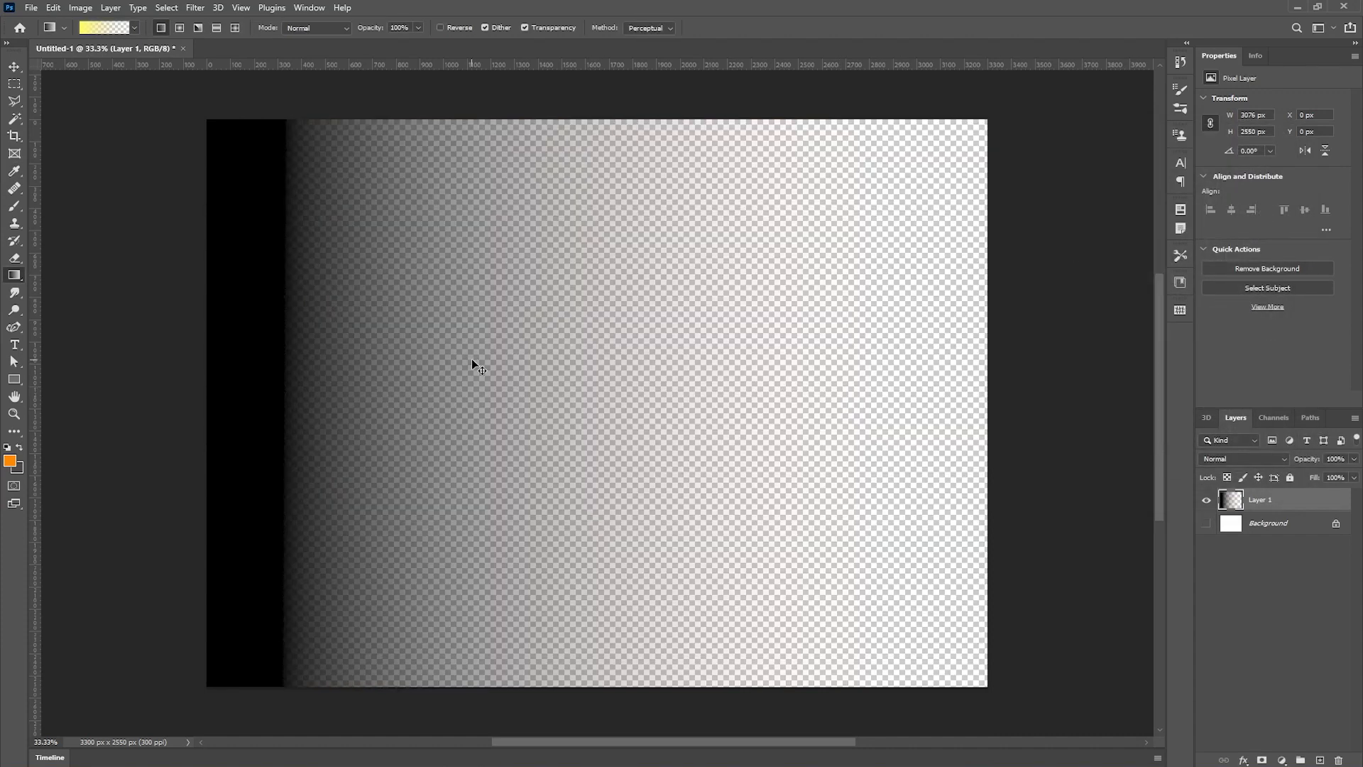
pyautogui.hotkey('ctrl', 'z')
pyautogui.hotkey('ctrl', 'z')
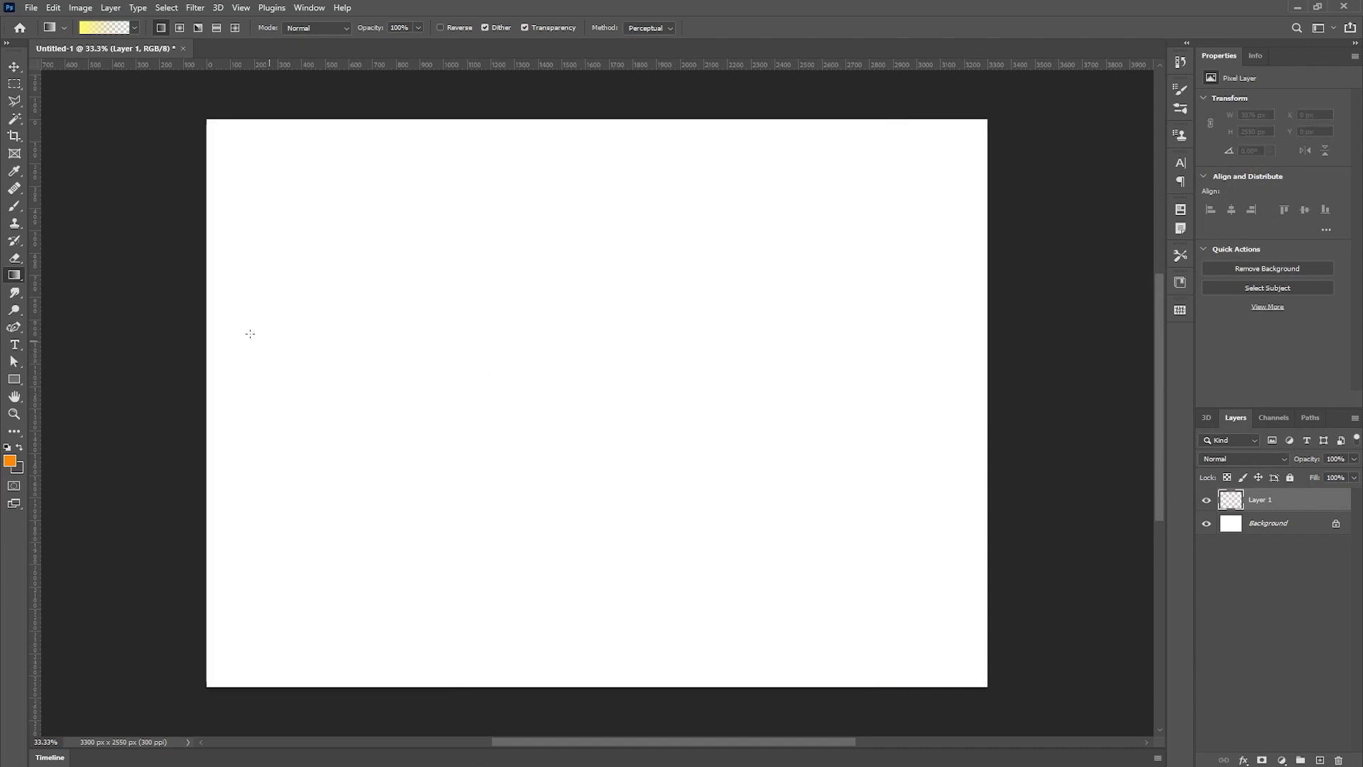
# - Draw a horizontal yellow-to-transparent gradient on the new layer, hiding and showing the background to check it
pyautogui.moveTo(225, 340); pyautogui.dragTo(919, 360)
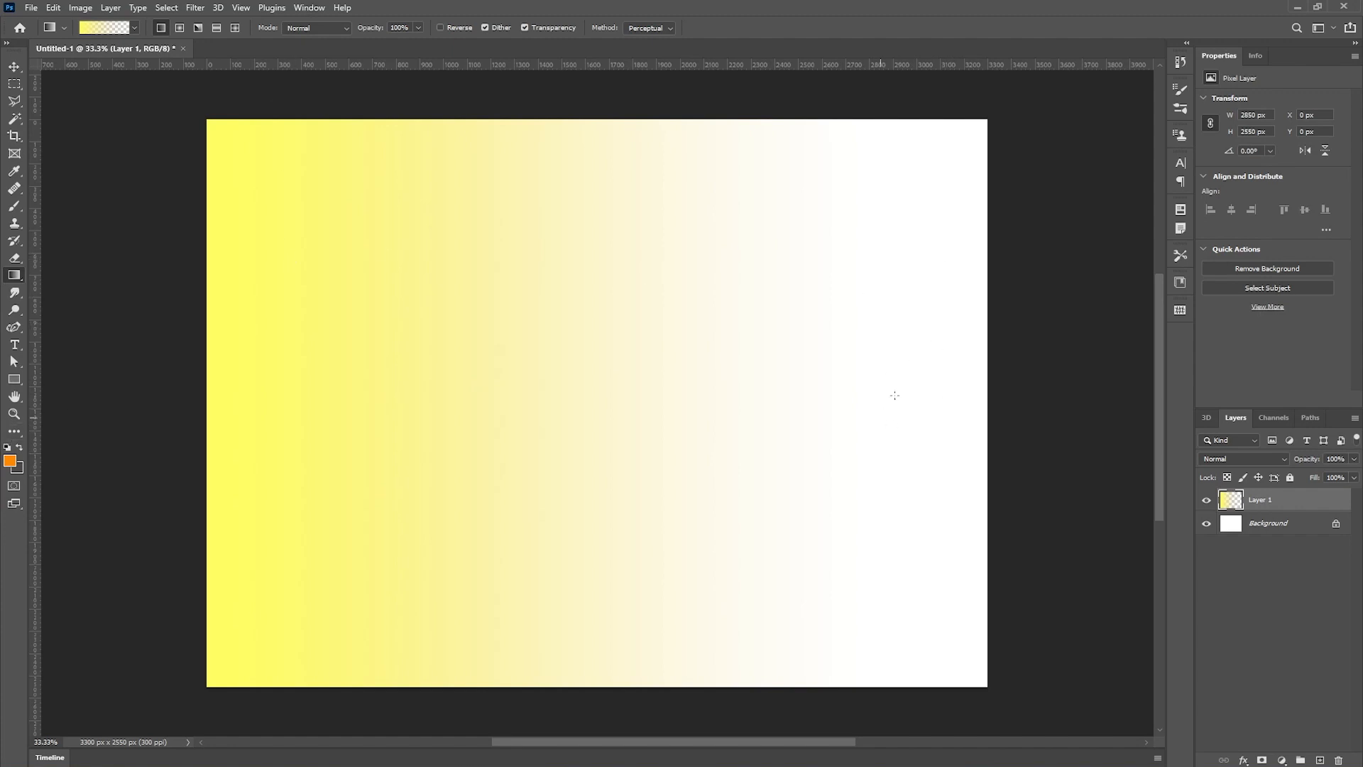
pyautogui.click(1206, 524)
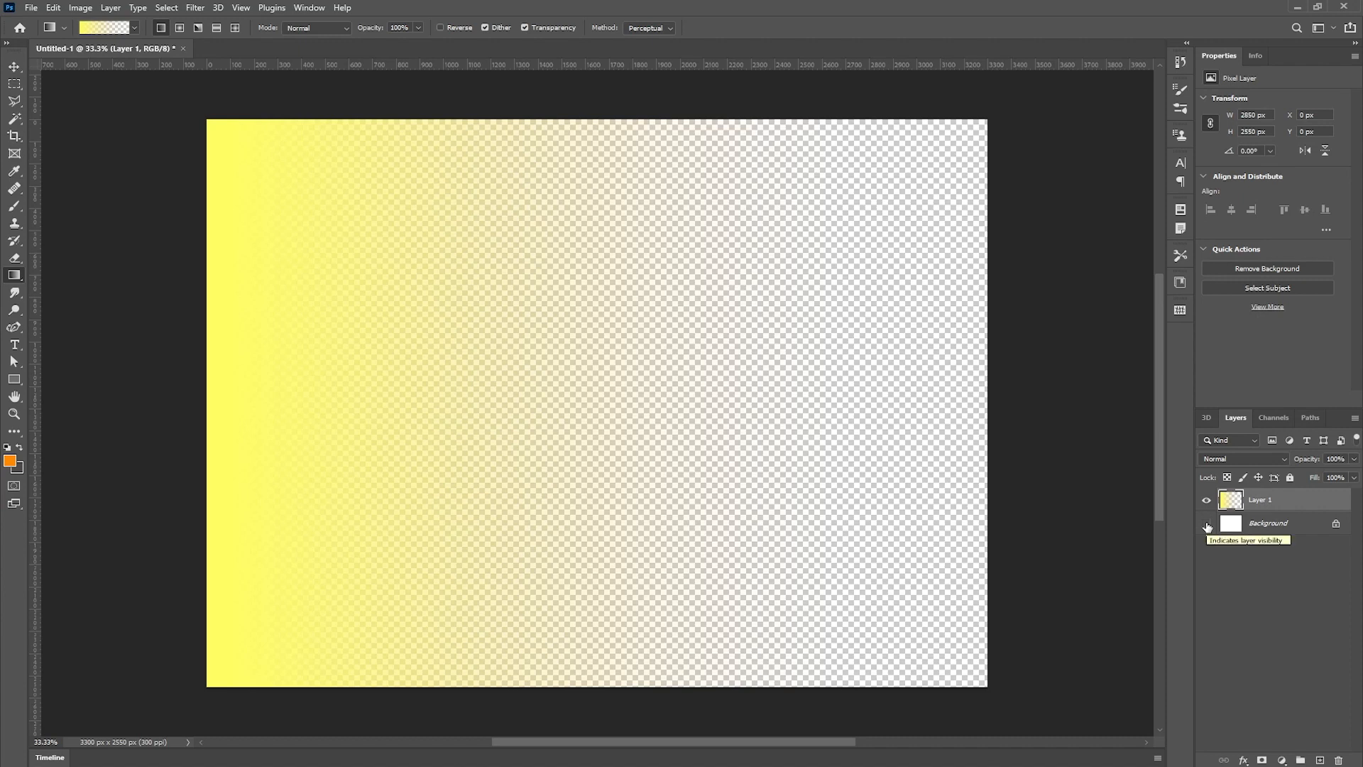
pyautogui.click(1206, 524)
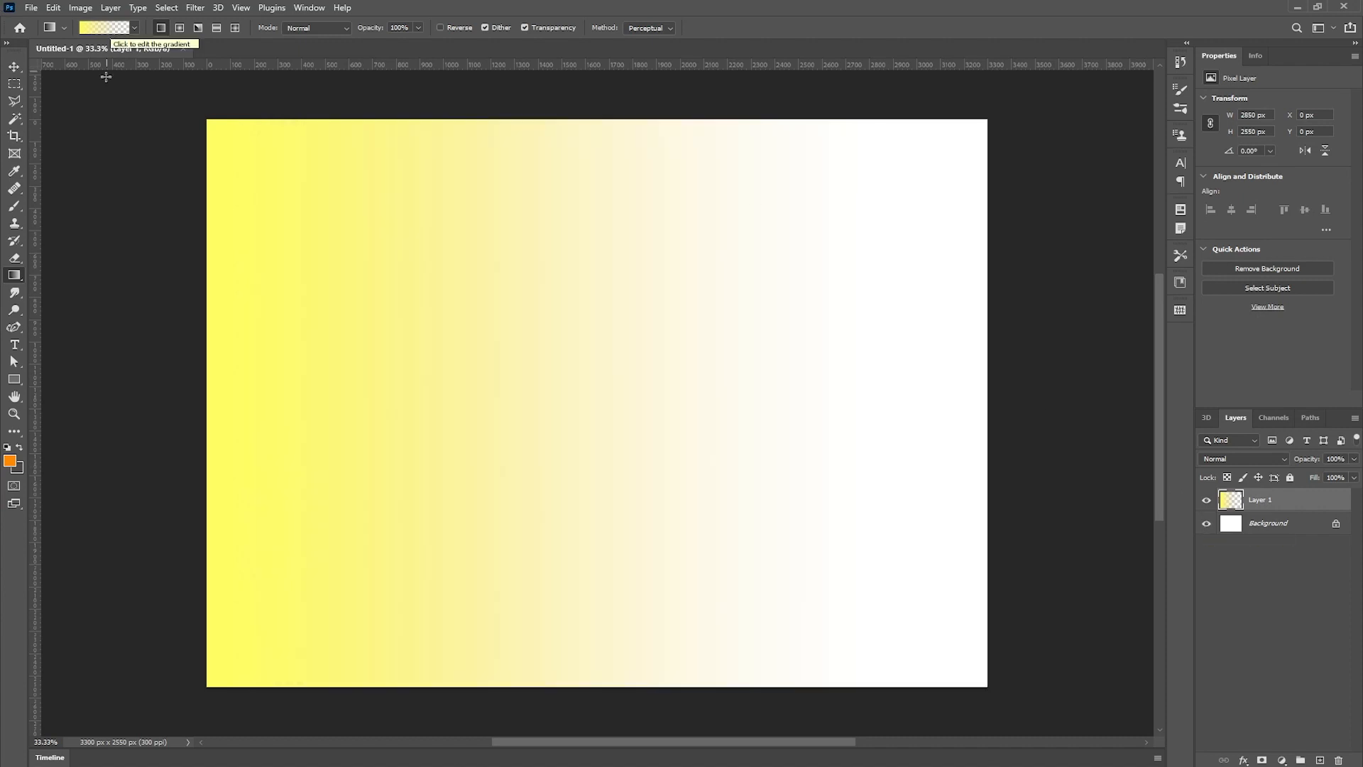
# - Set the gradient's right opacity stop to 100% in the Gradient Editor and confirm
pyautogui.click(113, 30)
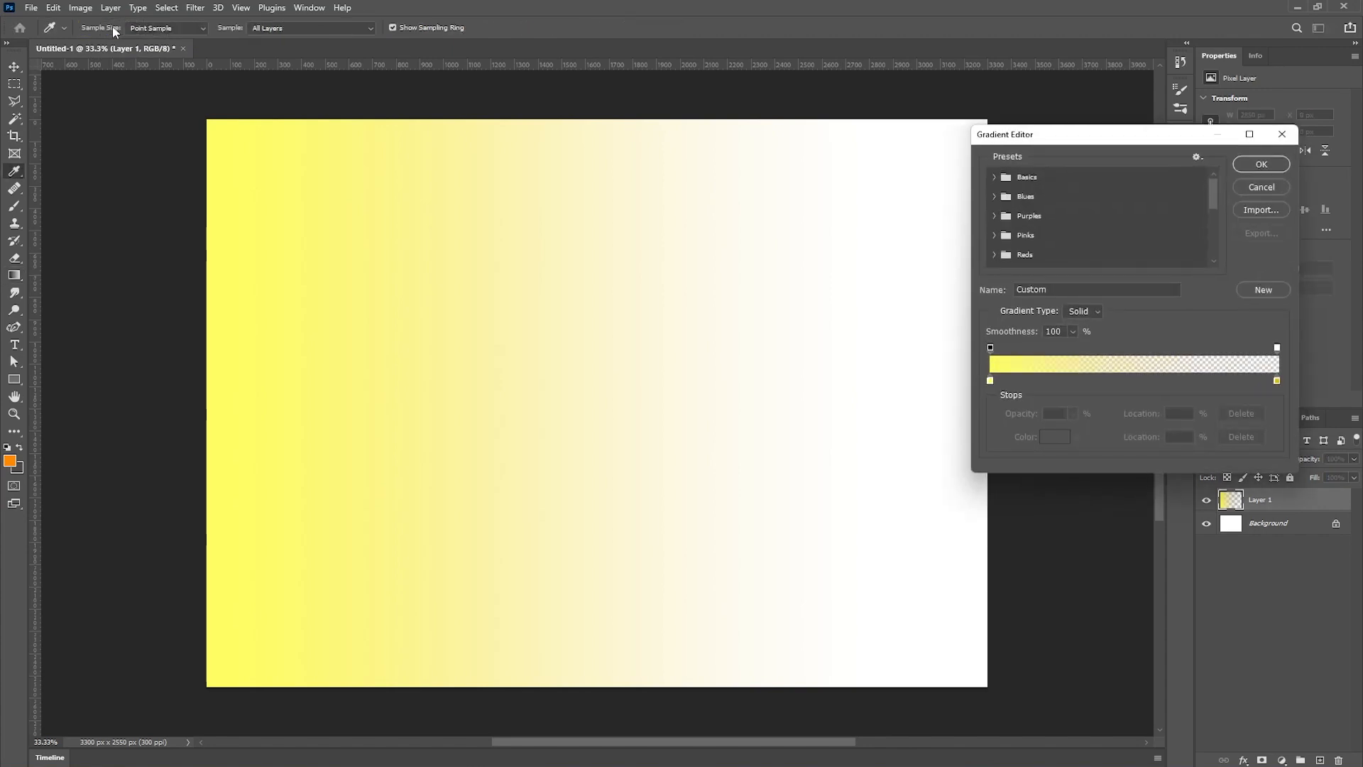
pyautogui.click(1277, 348)
pyautogui.moveTo(1015, 415); pyautogui.dragTo(1124, 413)
pyautogui.click(1261, 164)
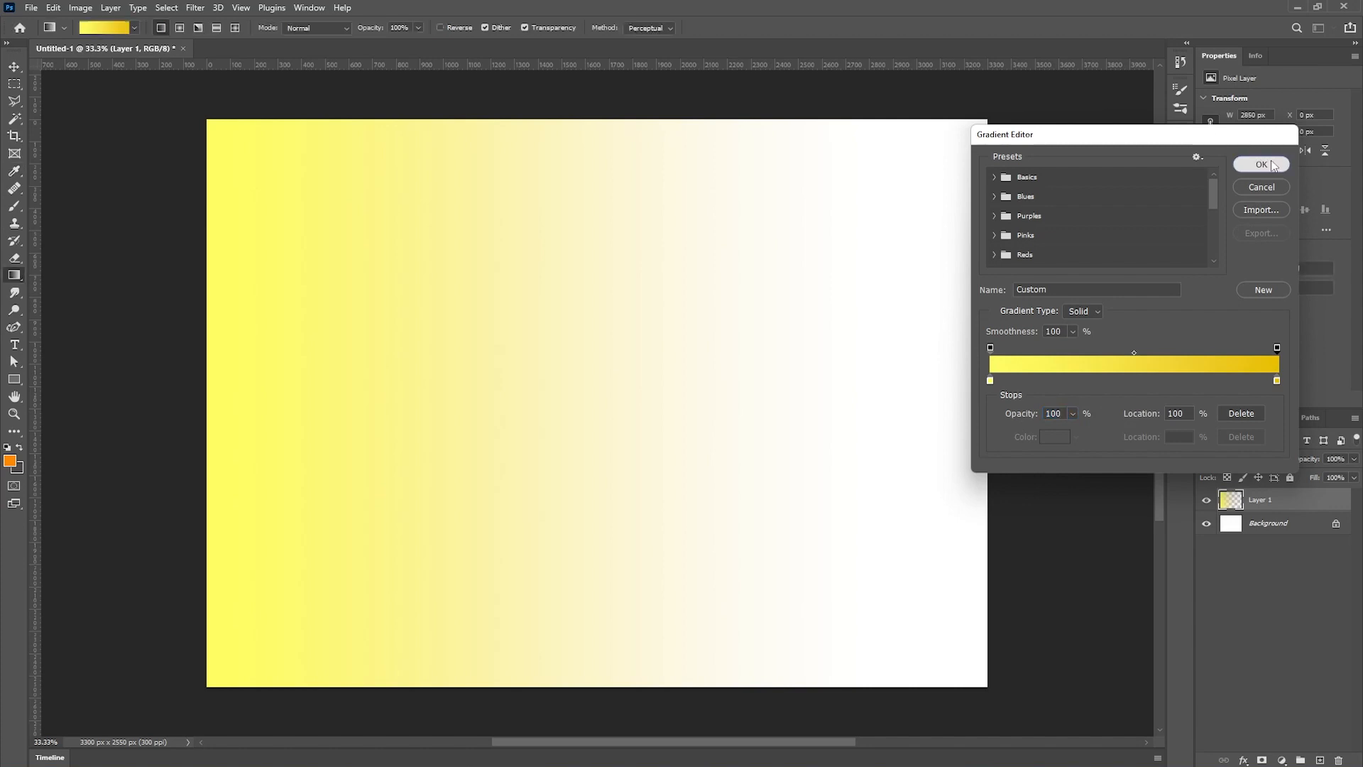
pyautogui.click(1205, 523)
pyautogui.hotkey('ctrl', 'z')
pyautogui.hotkey('ctrl', 'z')
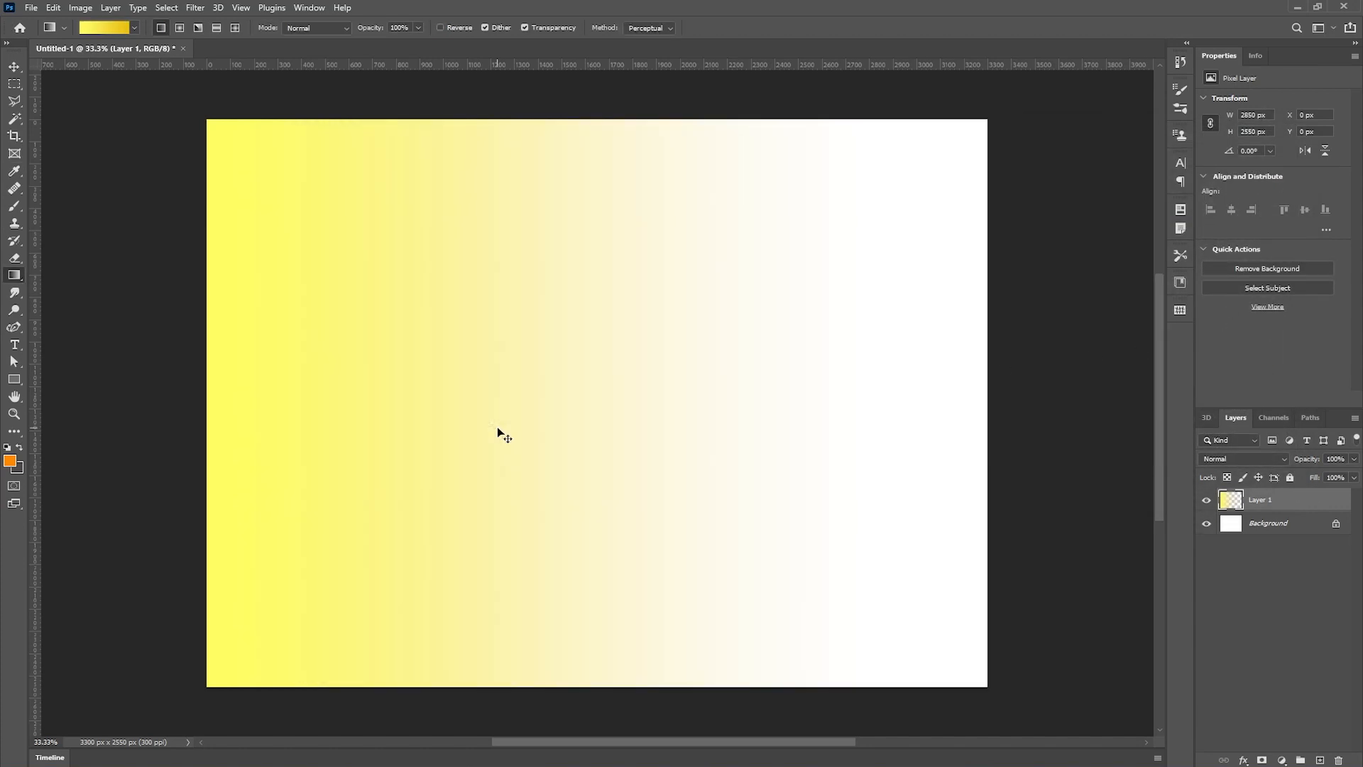
# - Try a linear yellow-to-gold gradient across the layer and undo it
pyautogui.moveTo(215, 360); pyautogui.dragTo(879, 365)
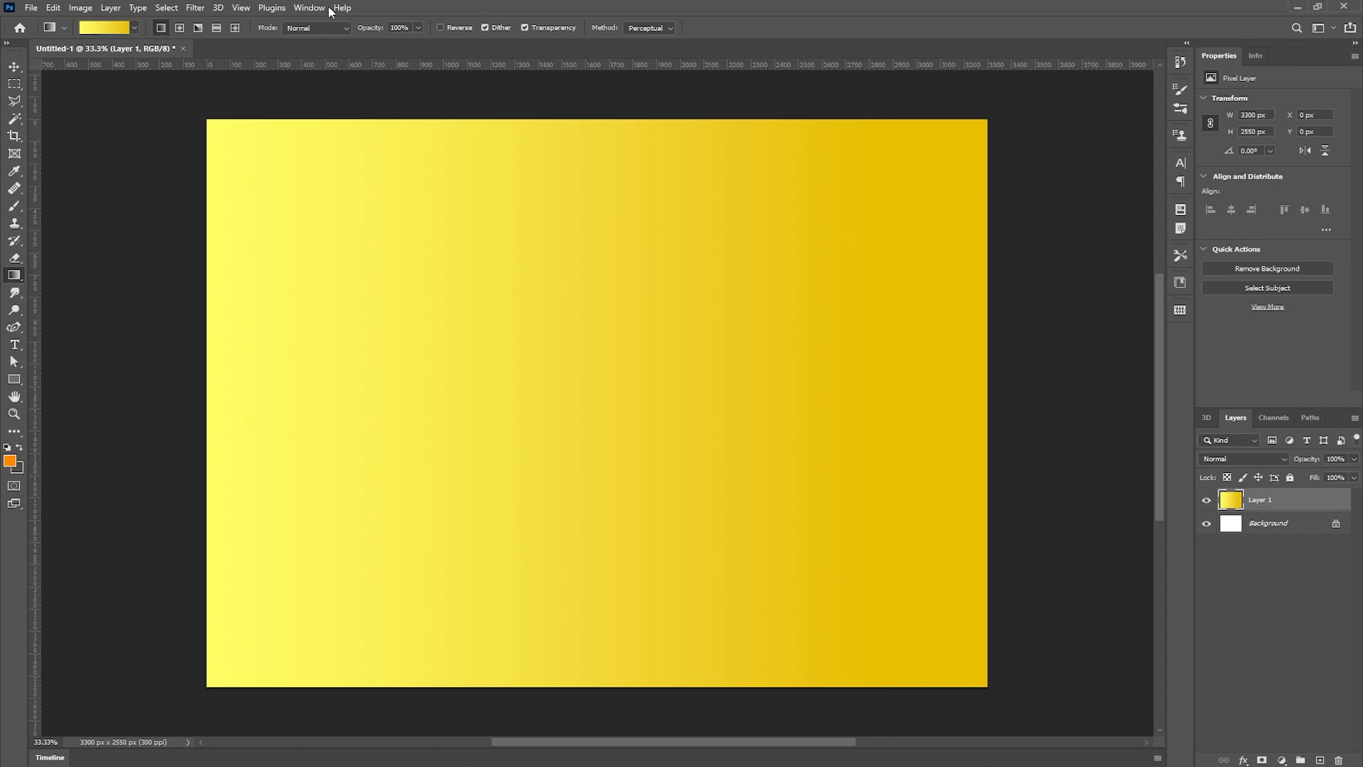
pyautogui.click(179, 31)
pyautogui.hotkey('ctrl', 'z')
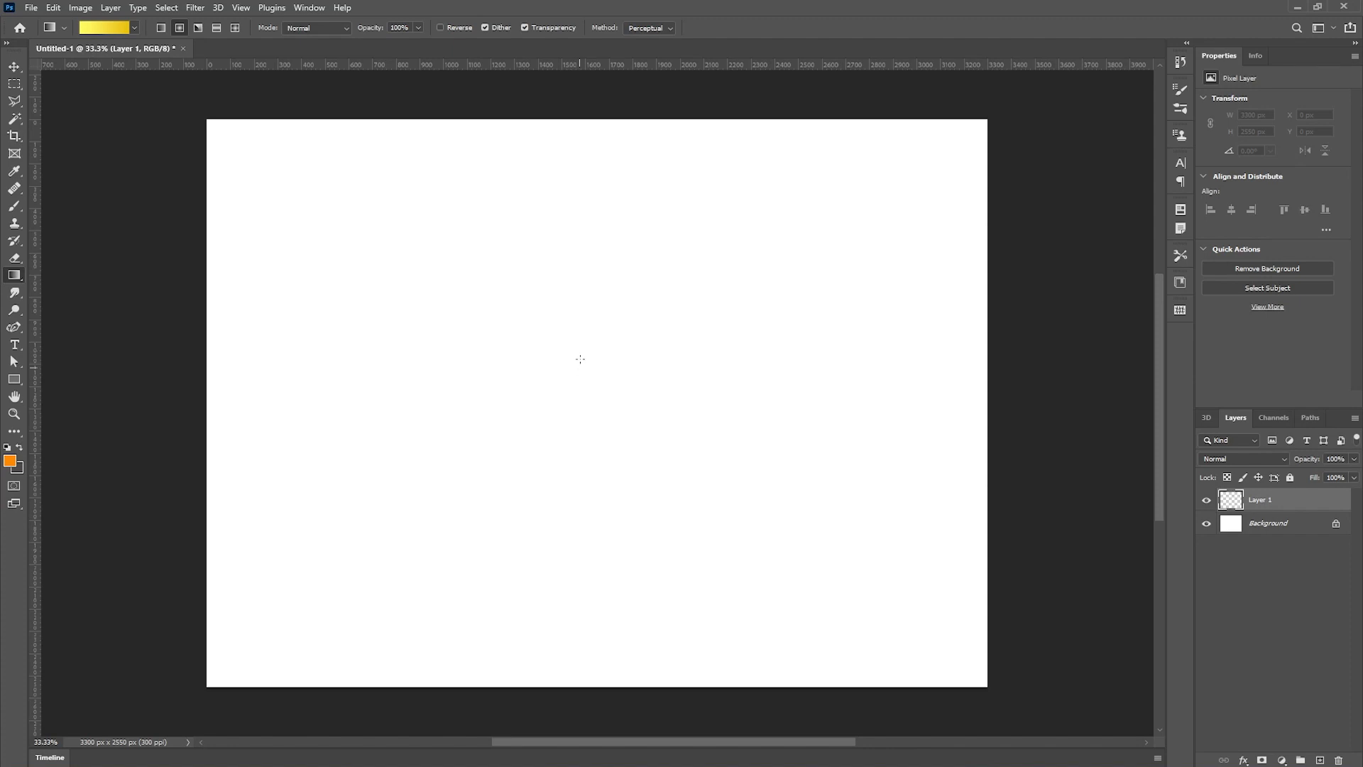
# - Try a radial gradient outward from the canvas centre and undo it
pyautogui.moveTo(580, 368); pyautogui.dragTo(922, 632)
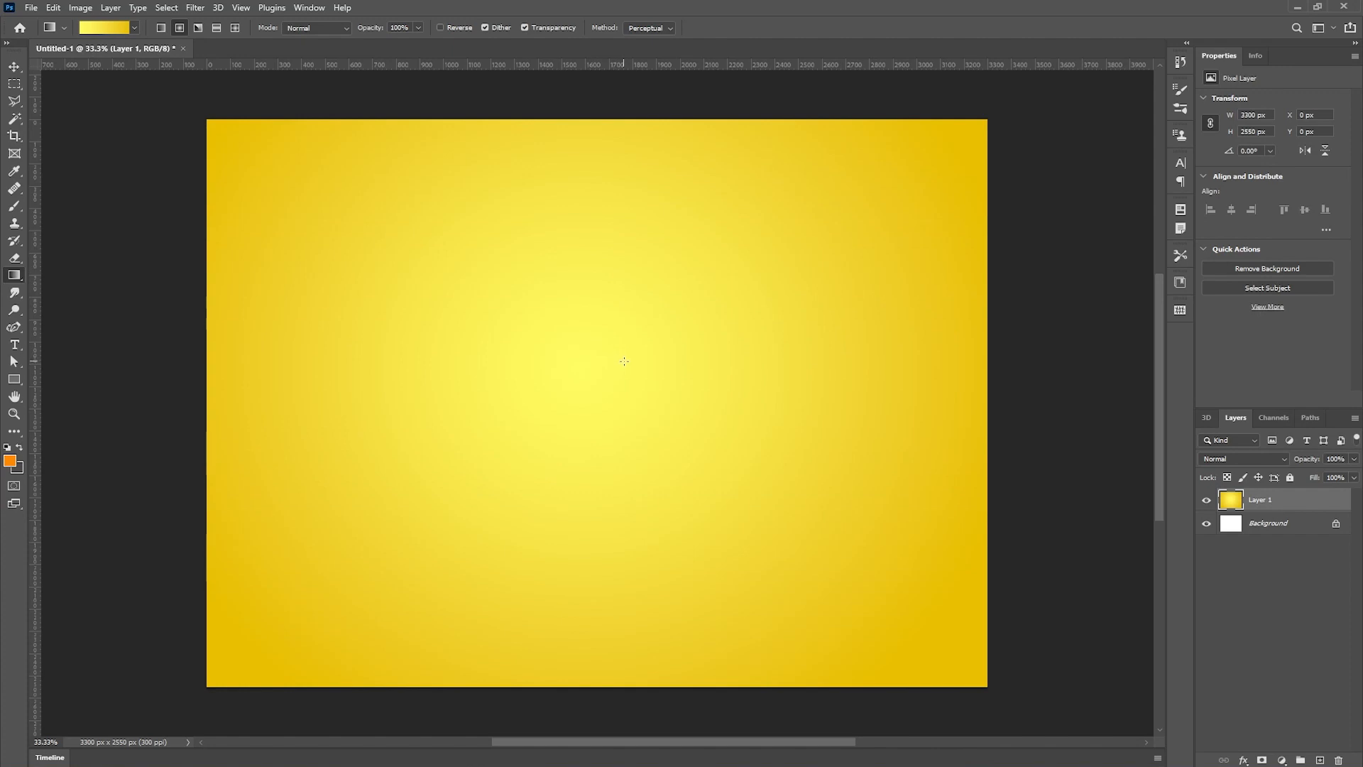
pyautogui.click(198, 28)
pyautogui.hotkey('ctrl', 'z')
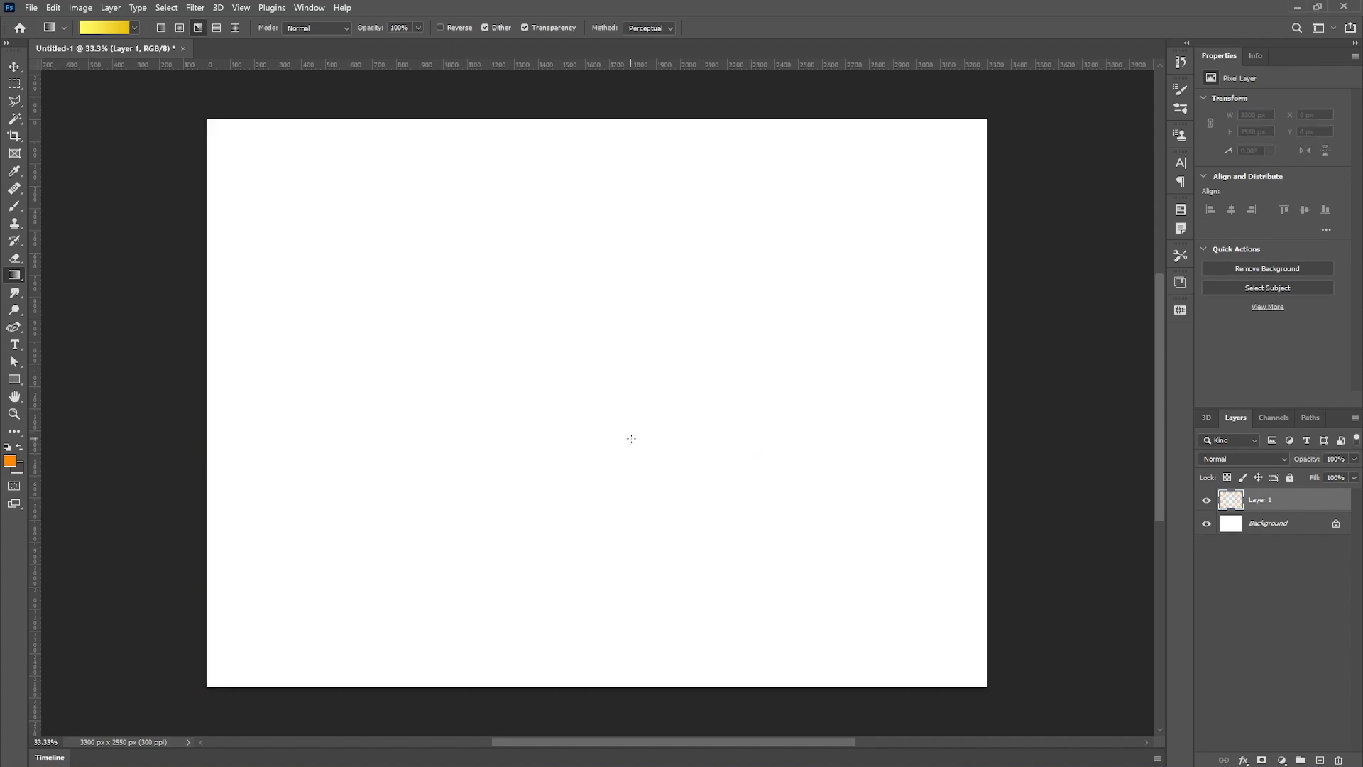
# - Try an angle gradient from the canvas centre and undo it
pyautogui.moveTo(577, 381); pyautogui.dragTo(1001, 426)
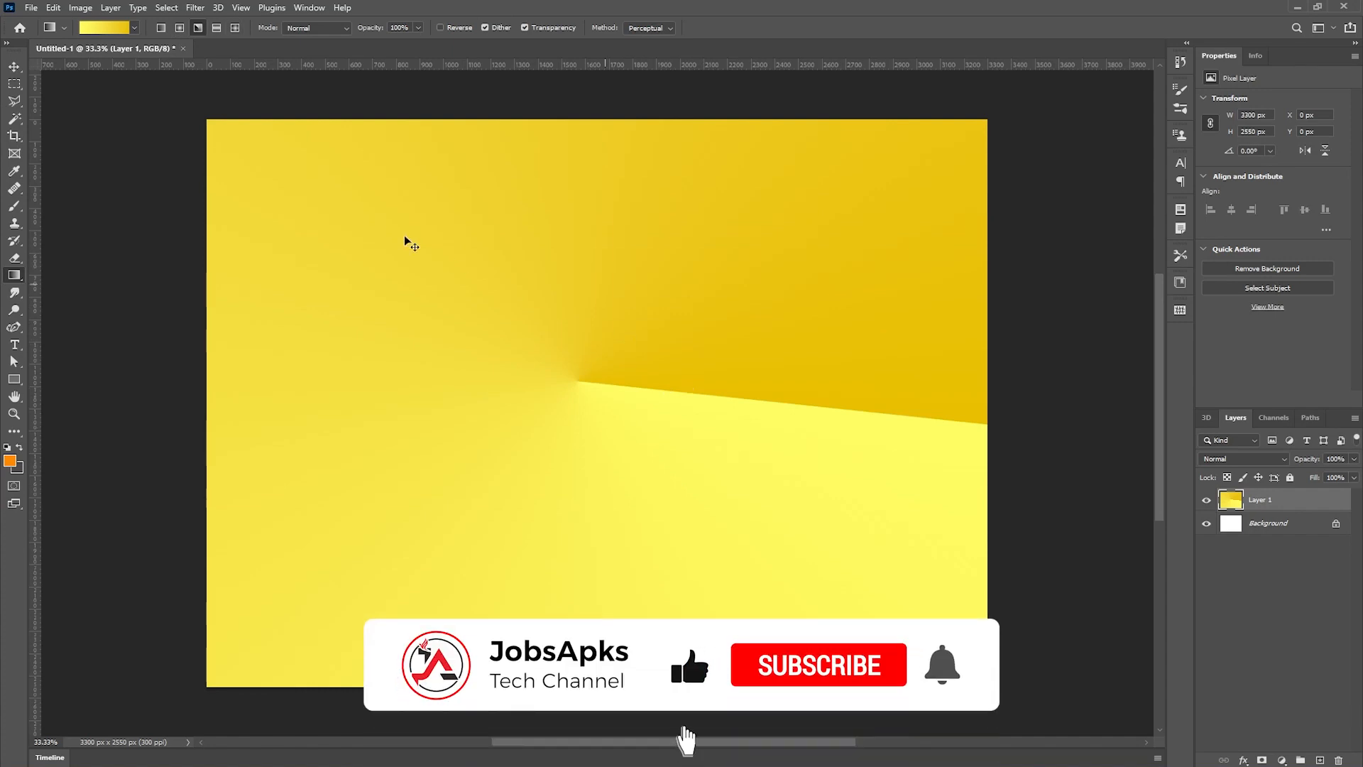
pyautogui.hotkey('ctrl', 'z')
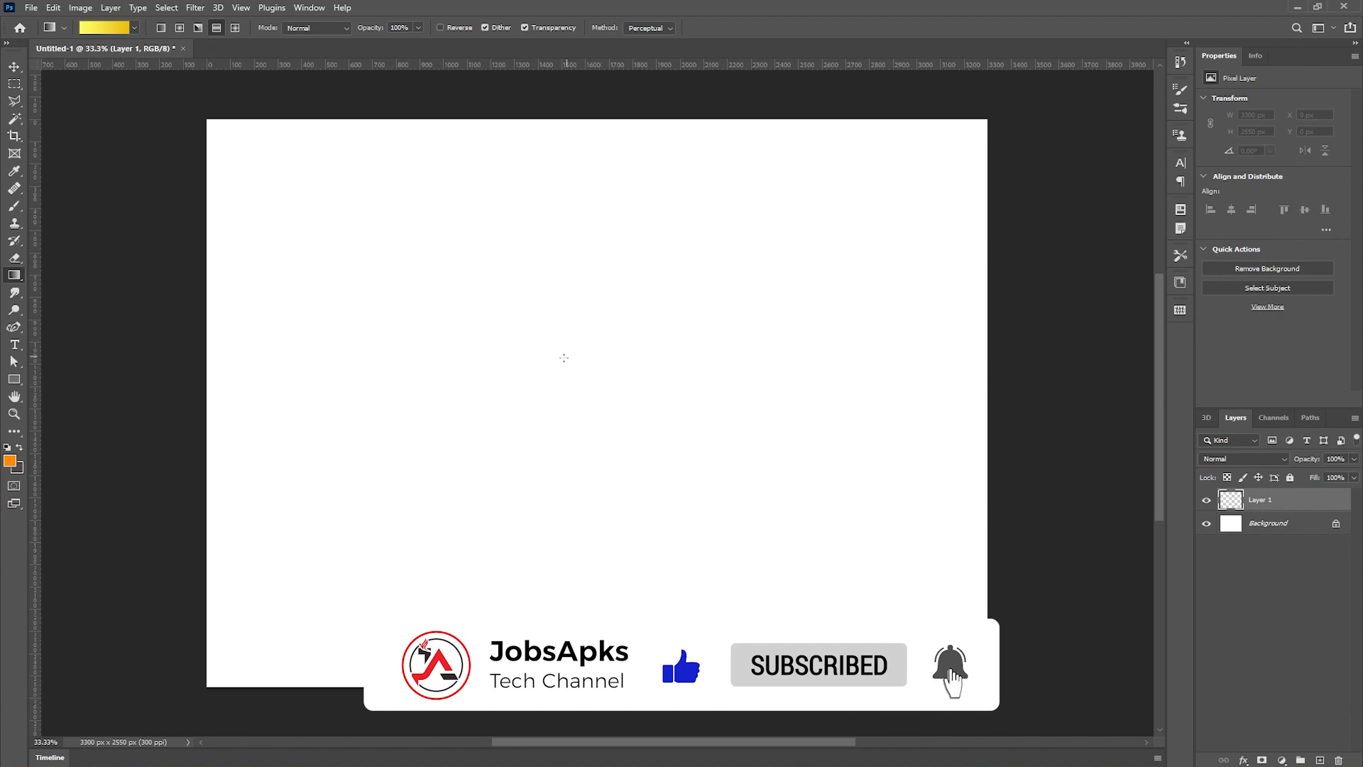
# - Try a reflected gradient from the canvas centre and undo it
pyautogui.moveTo(575, 368); pyautogui.dragTo(980, 378)
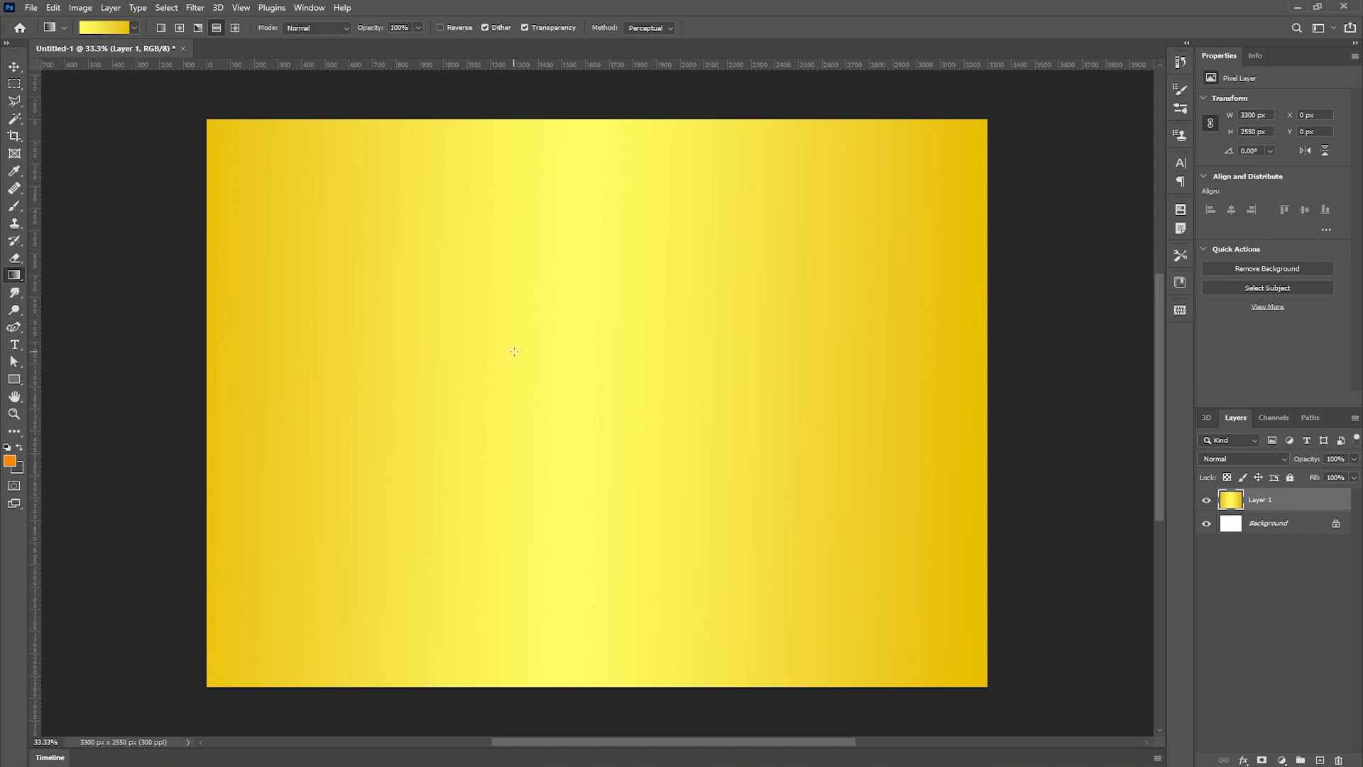
pyautogui.hotkey('ctrl', 'z')
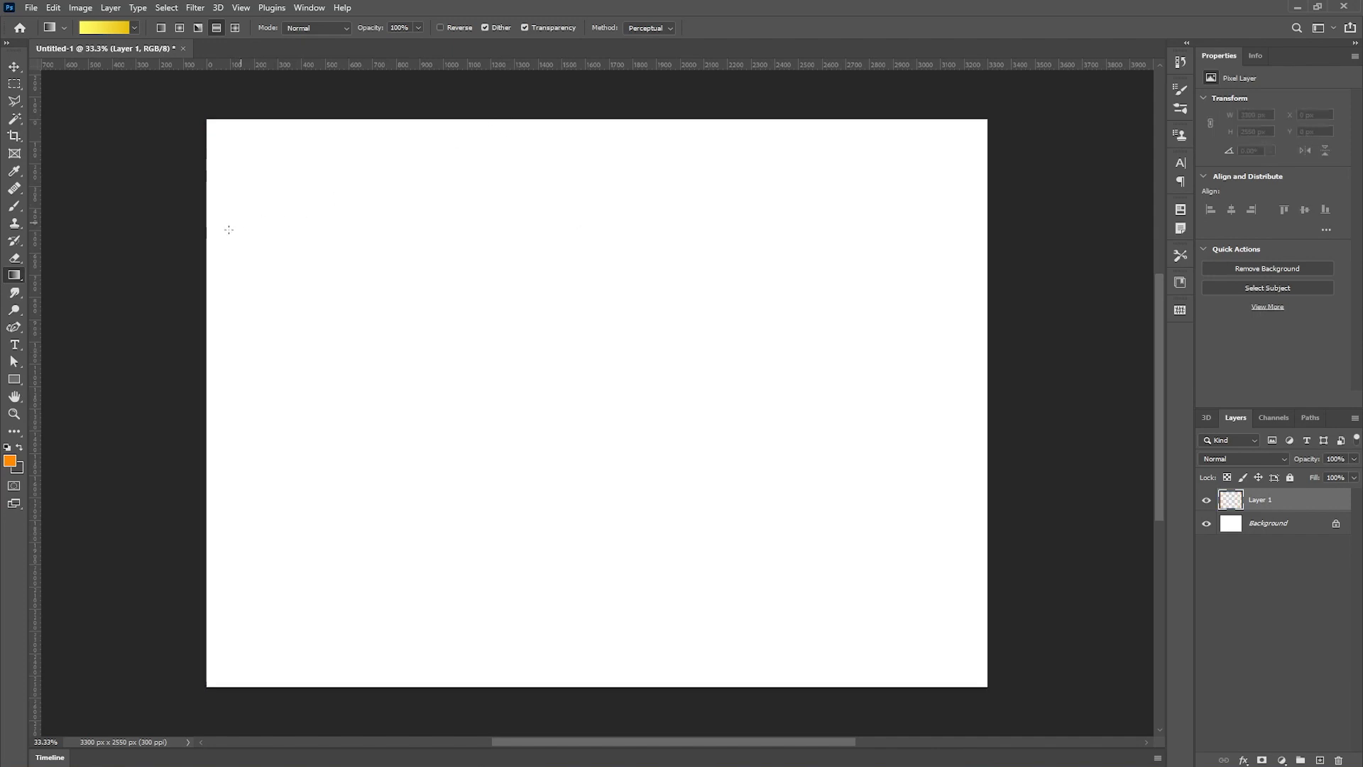
# - Draw a linear yellow-to-gold gradient from the left edge to about the middle of the canvas
pyautogui.moveTo(164, 382); pyautogui.dragTo(724, 383)
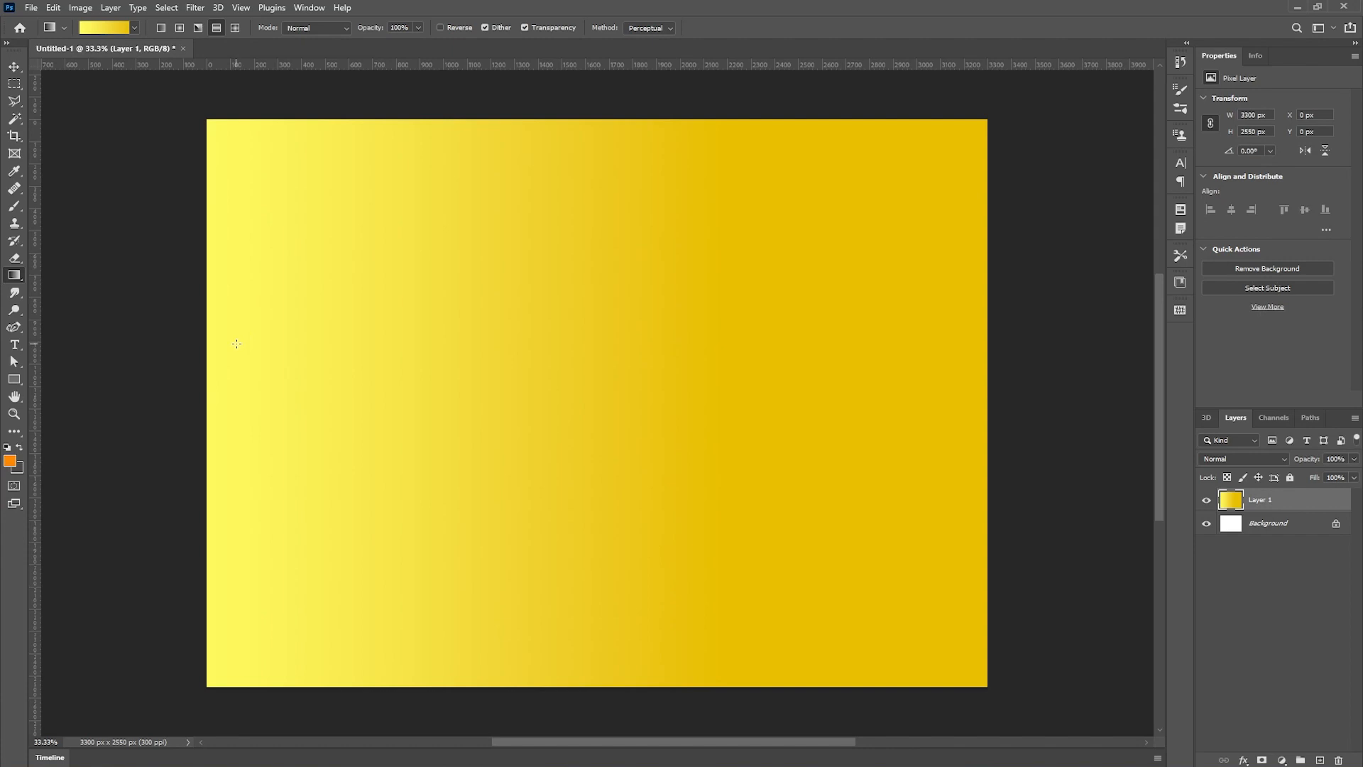
# - Undo the linear gradient, then try a reflected gradient from the canvas centre rightward and undo it
pyautogui.hotkey('ctrl', 'z')
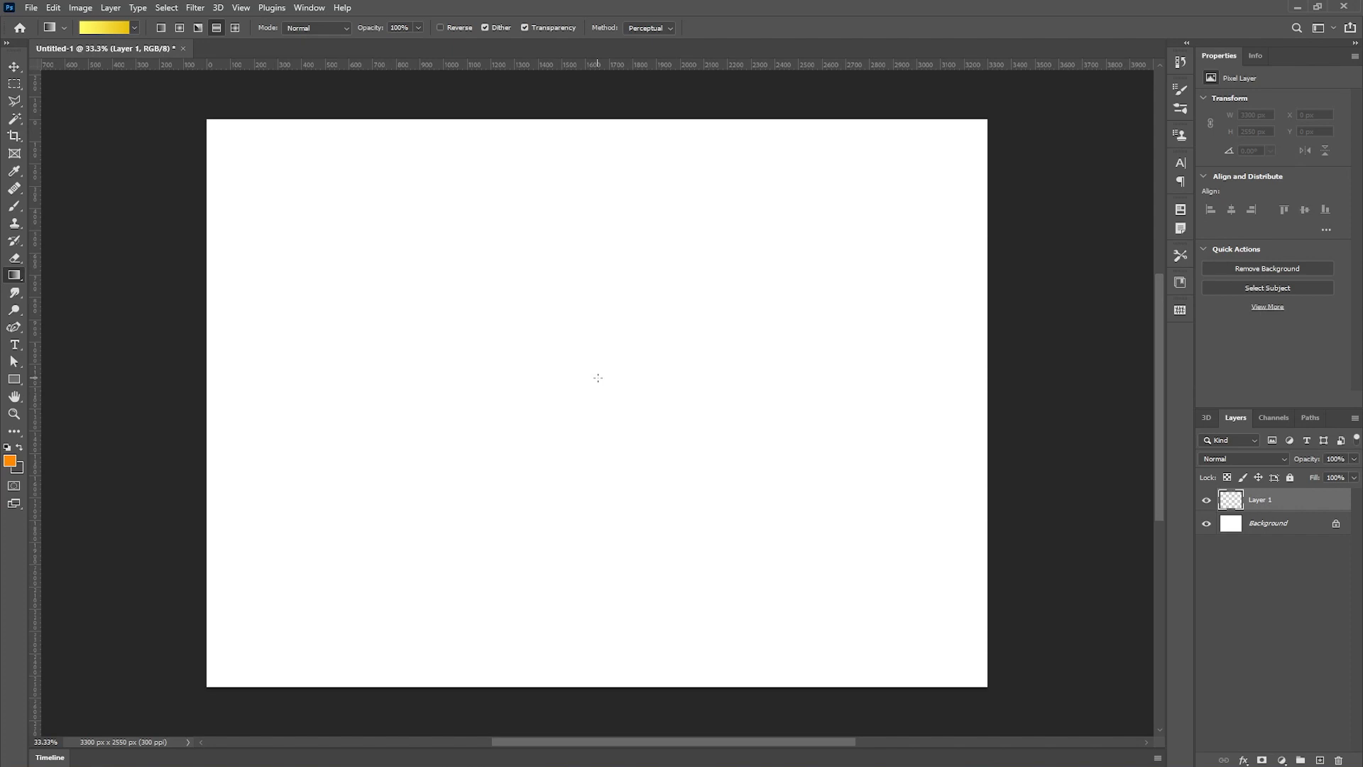
pyautogui.moveTo(588, 379); pyautogui.dragTo(966, 390)
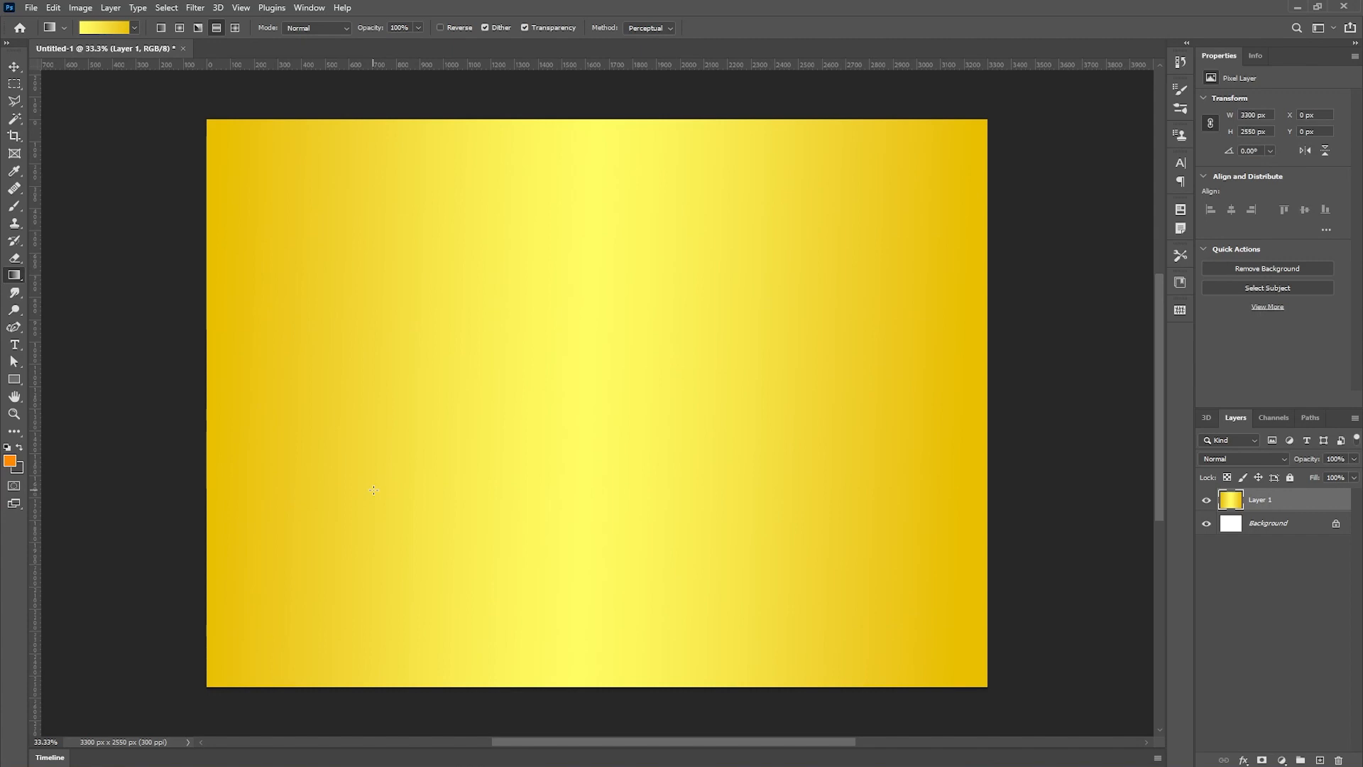
pyautogui.hotkey('ctrl', 'z')
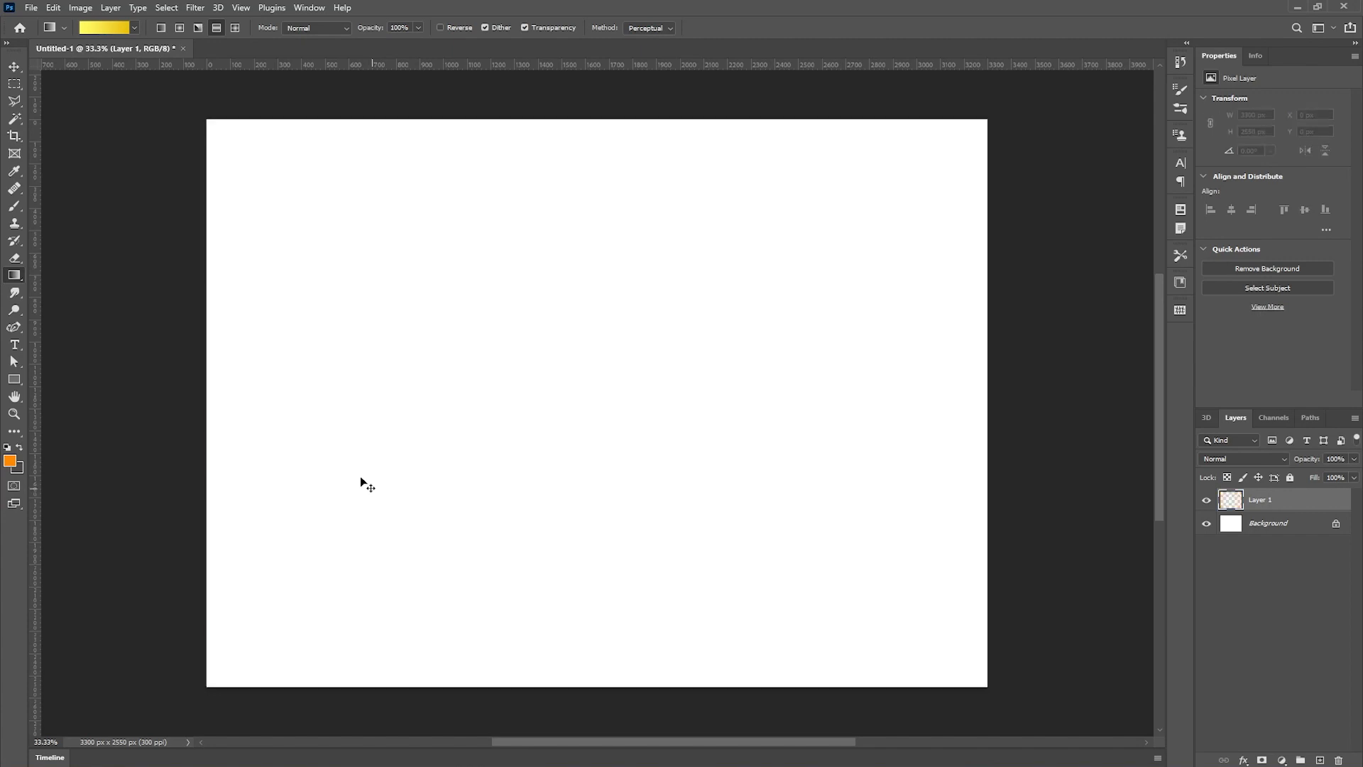
# - Switch to the diamond gradient style and draw diamond gradients, ending with a small diamond sparkle near the upper middle
pyautogui.click(237, 31)
pyautogui.moveTo(567, 362); pyautogui.dragTo(791, 500)
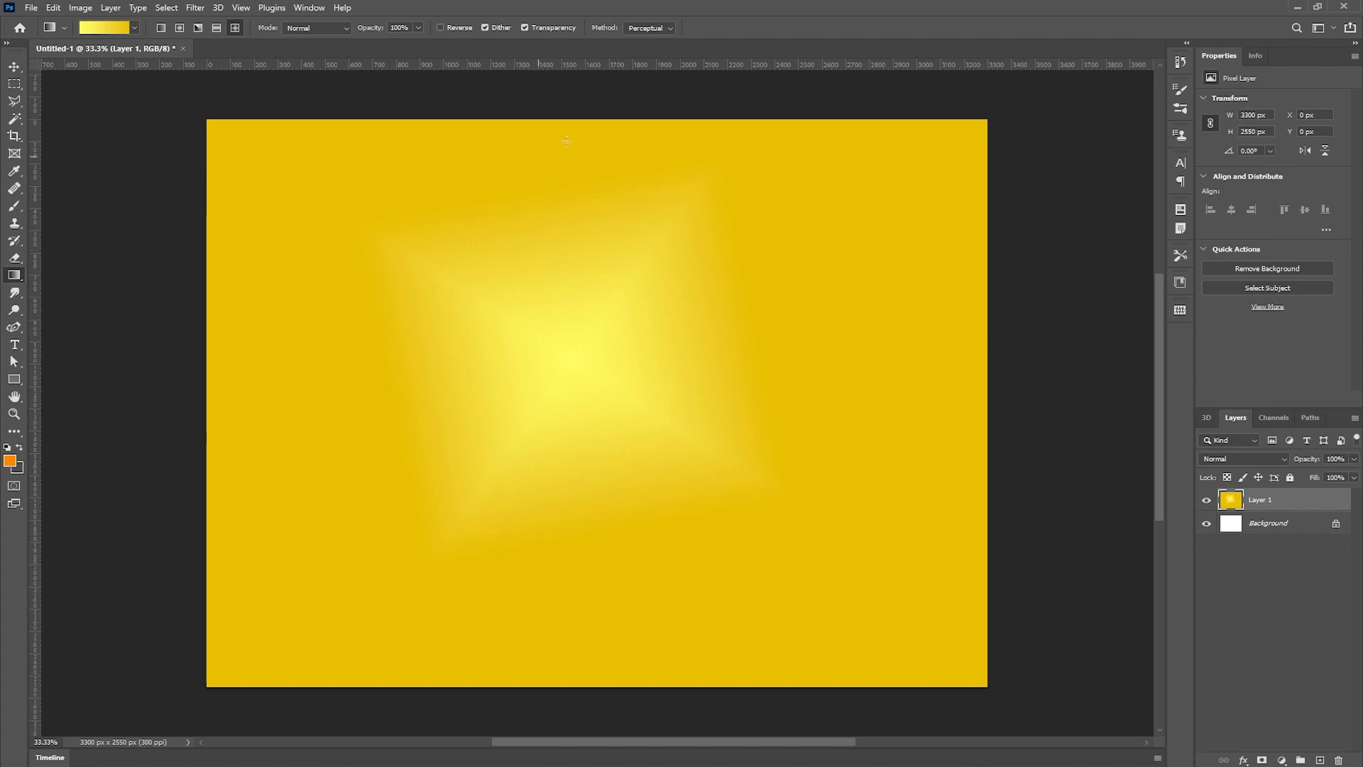
pyautogui.moveTo(573, 252); pyautogui.dragTo(570, 589)
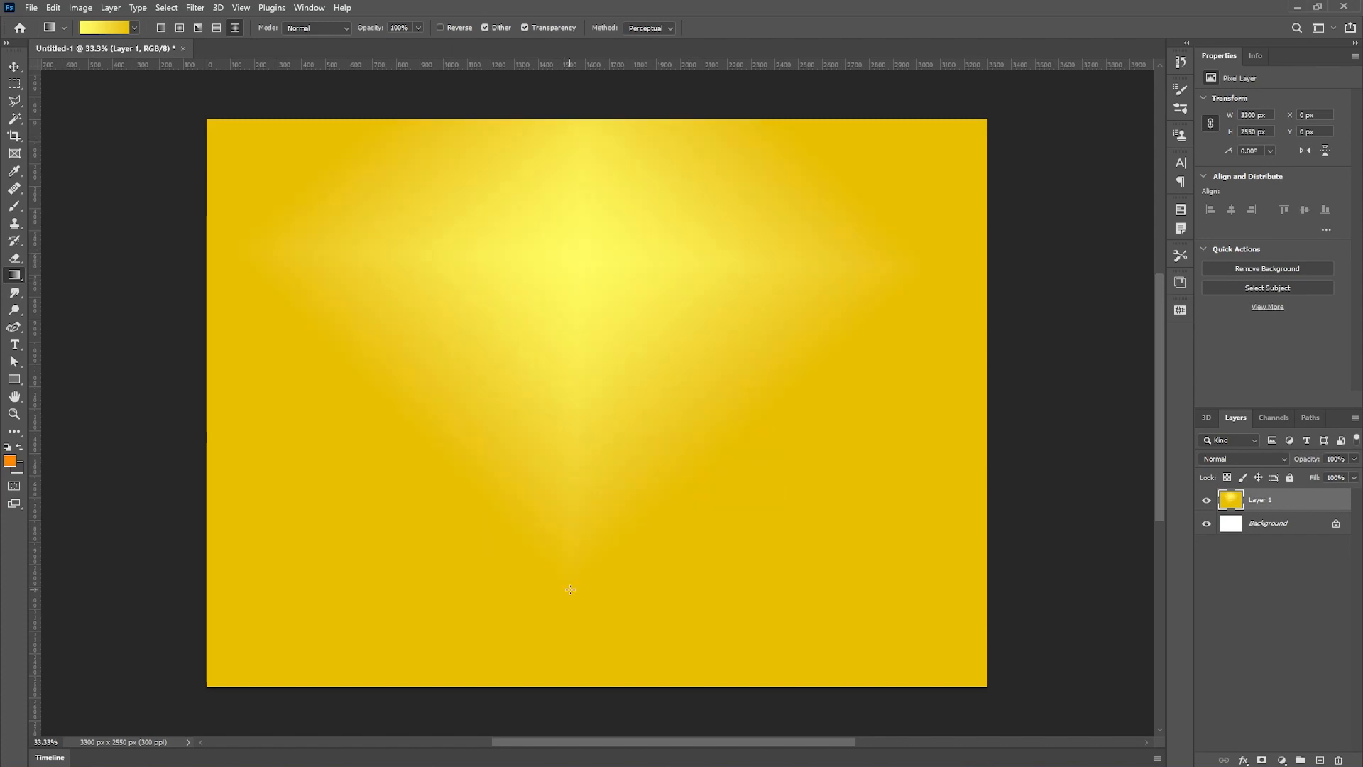
pyautogui.moveTo(560, 538)
pyautogui.mouseDown()
pyautogui.moveTo(561, 500)
pyautogui.moveTo(648, 405)
pyautogui.mouseUp()
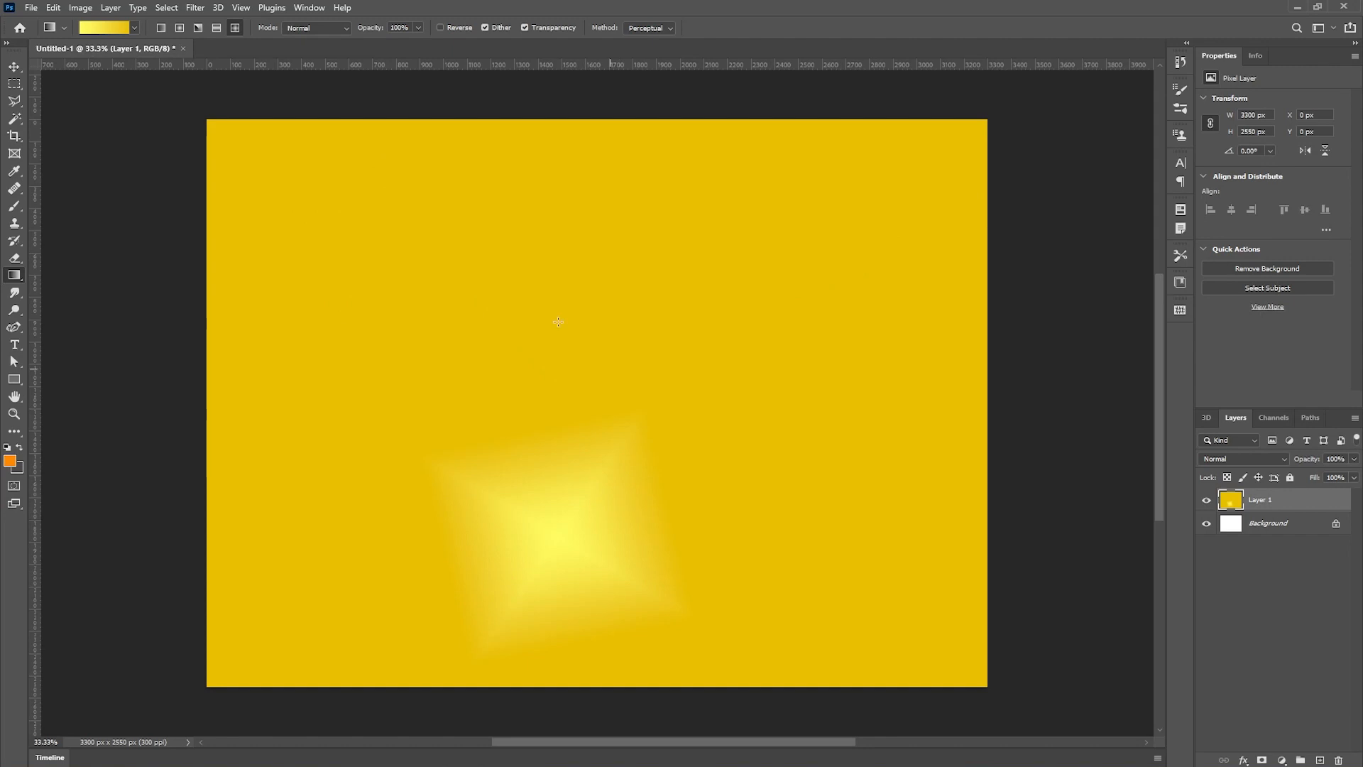
pyautogui.moveTo(572, 286); pyautogui.dragTo(614, 292)
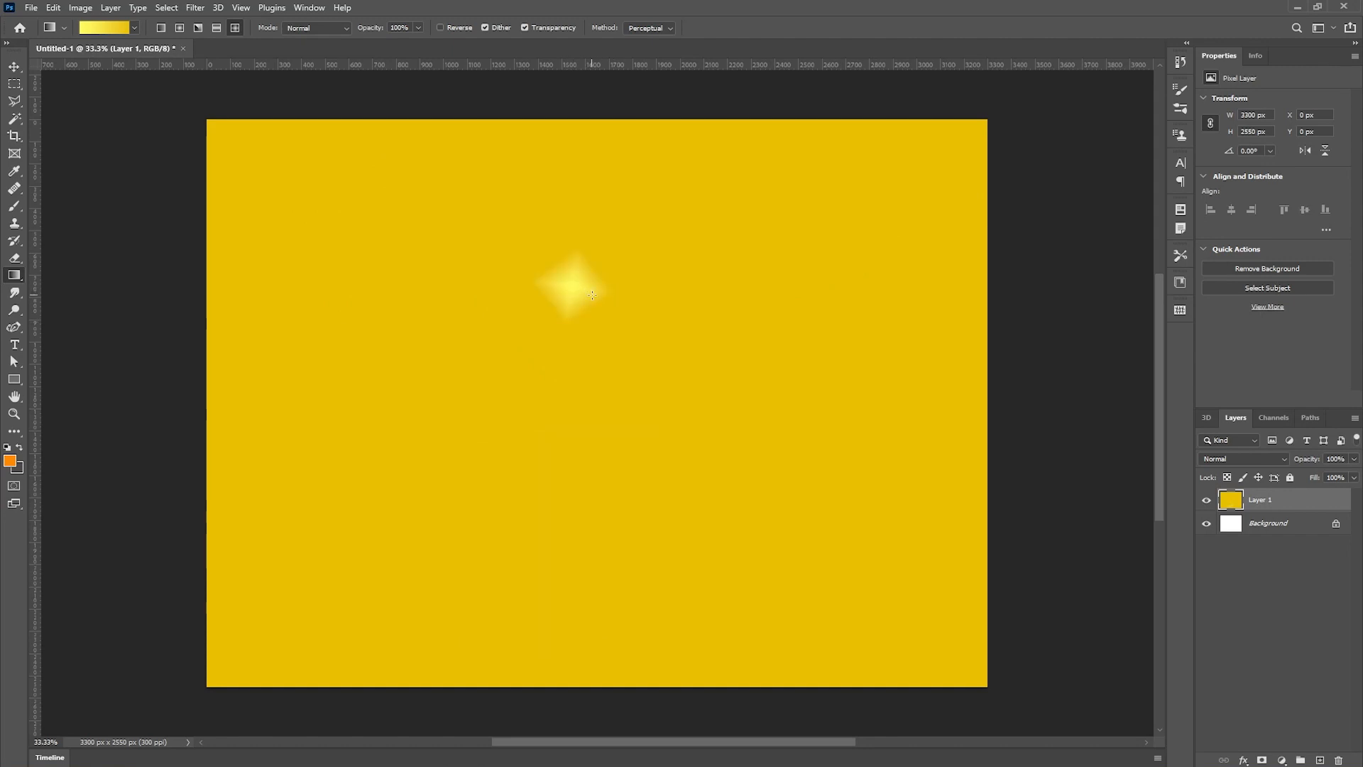
pyautogui.moveTo(658, 368); pyautogui.dragTo(680, 372)
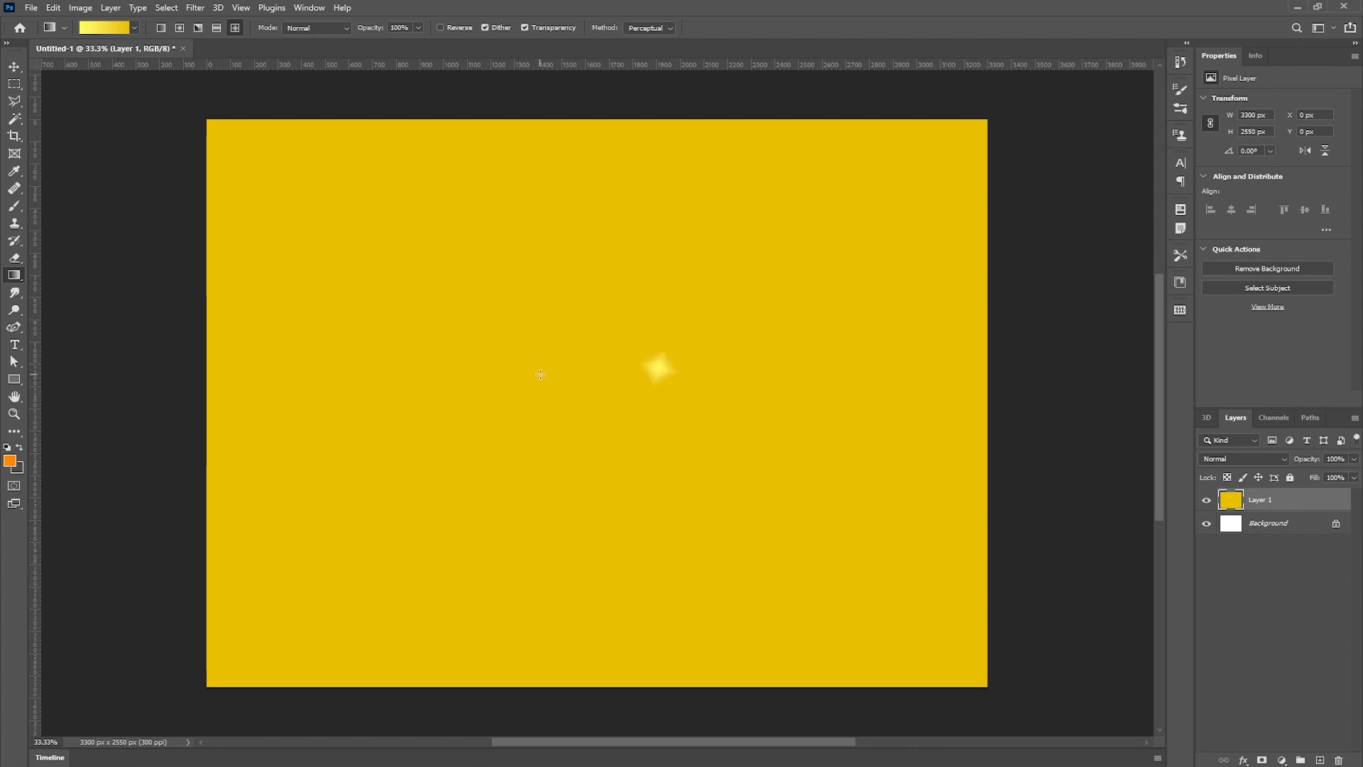
pyautogui.moveTo(498, 385); pyautogui.dragTo(524, 390)
pyautogui.moveTo(680, 245); pyautogui.dragTo(689, 264)
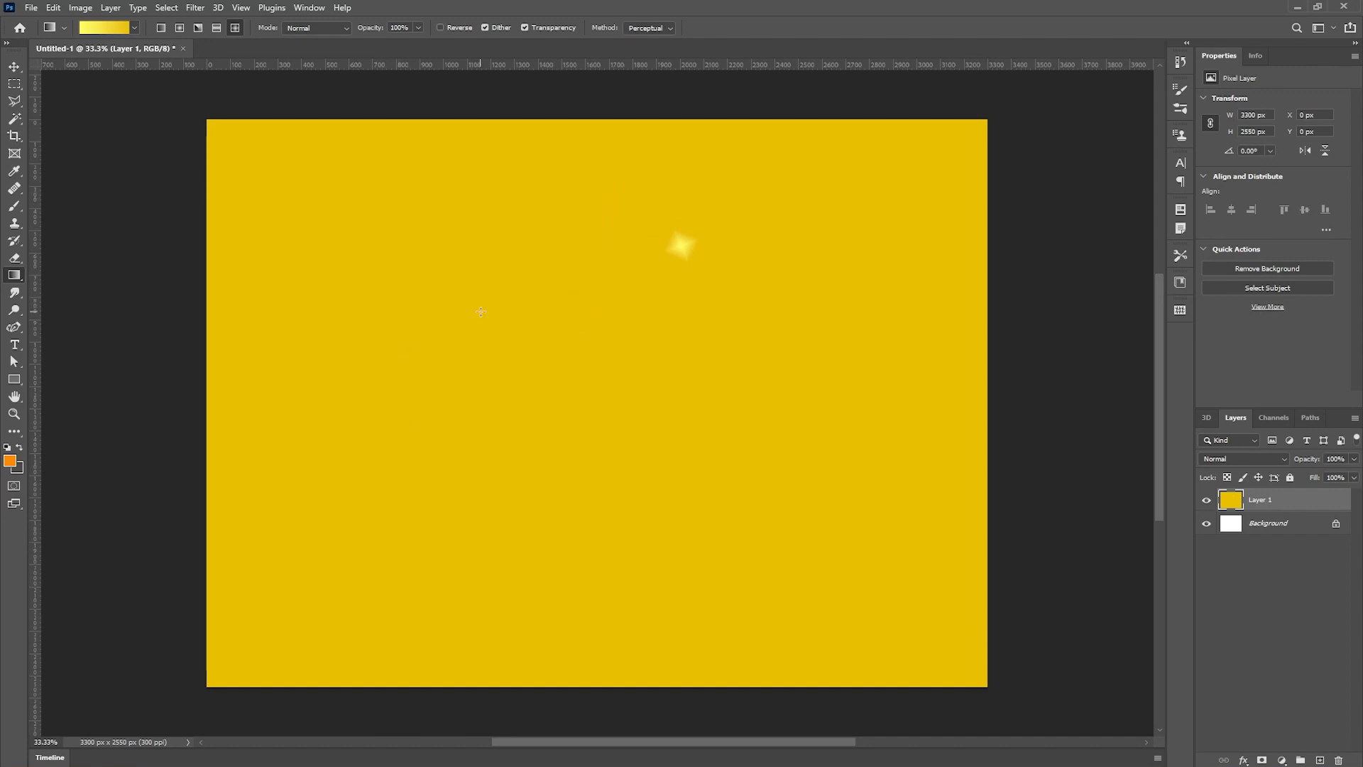
# - In the Gradient Editor, set the right opacity stop to 0% to make a yellow-to-transparent gradient
pyautogui.click(101, 30)
pyautogui.click(1277, 348)
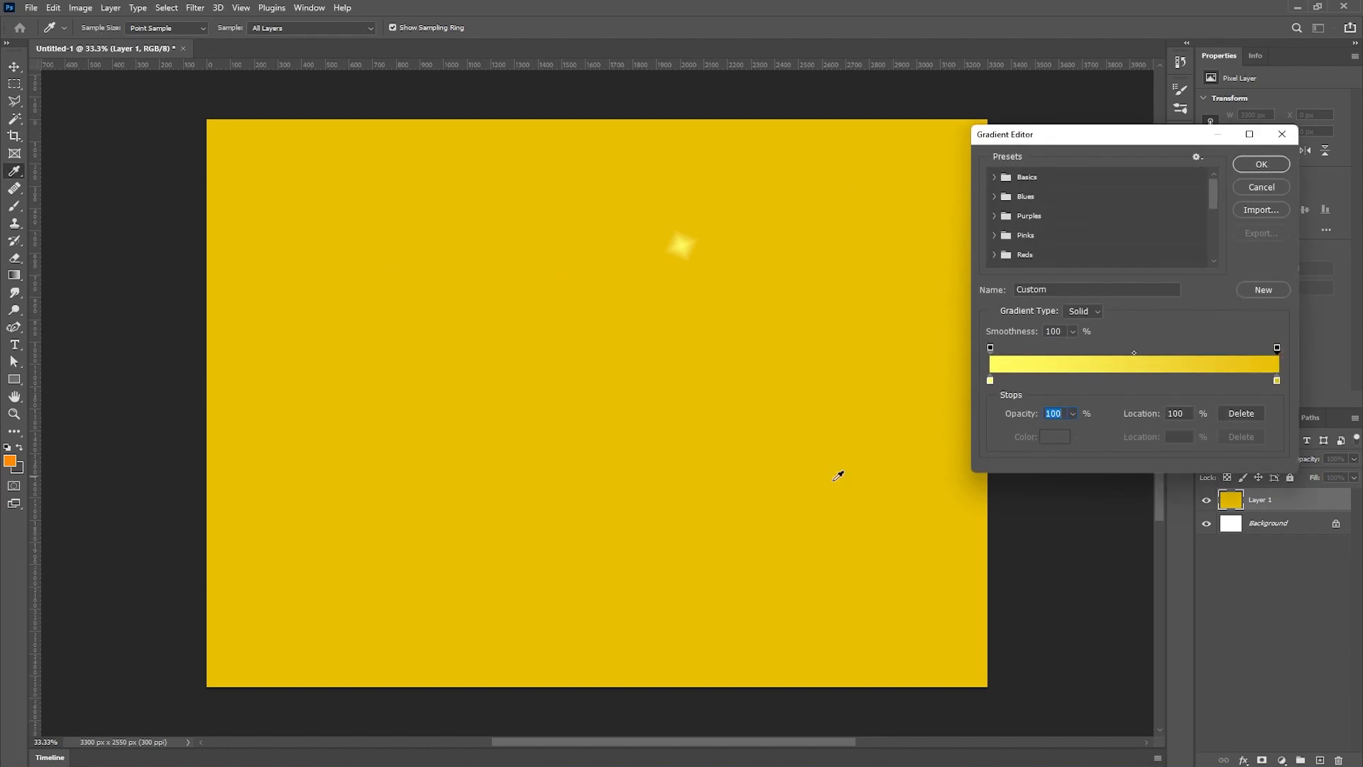
pyautogui.moveTo(1022, 419); pyautogui.dragTo(926, 436)
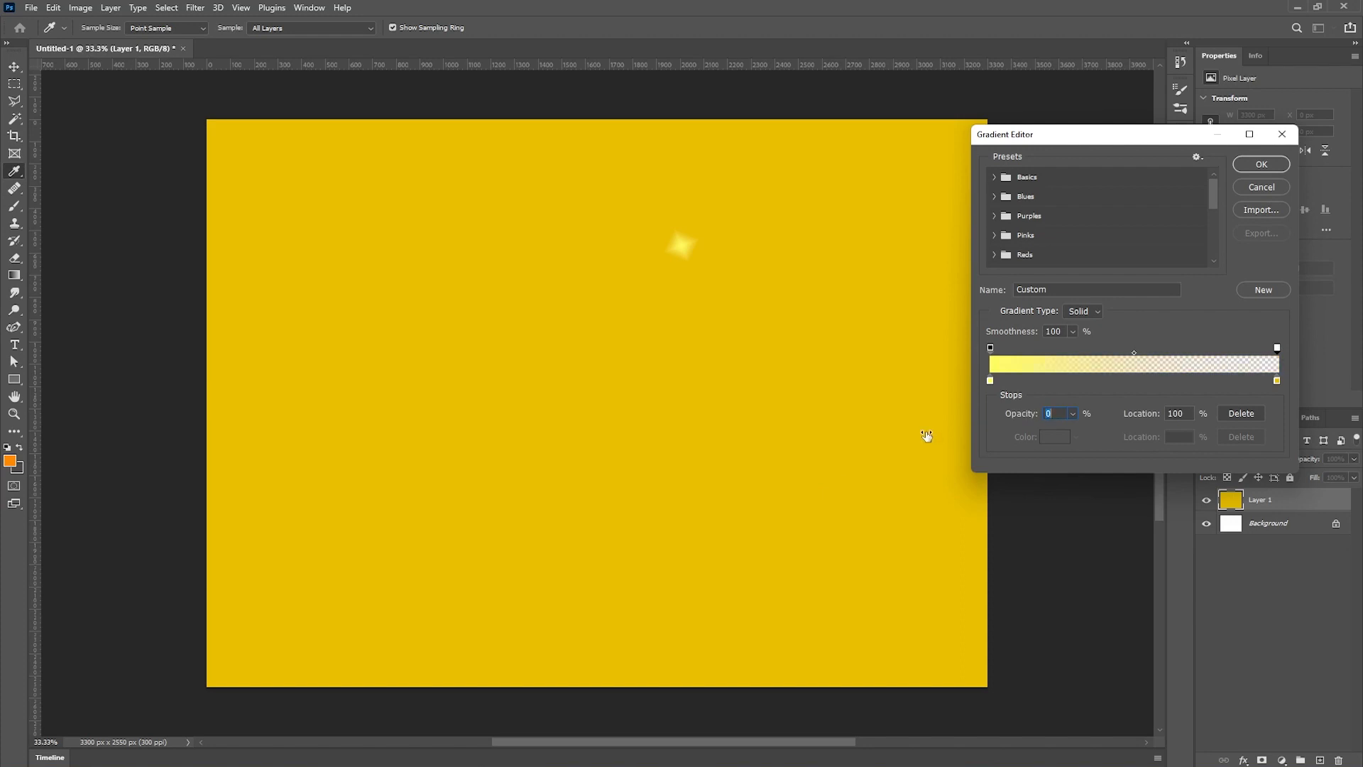
pyautogui.click(1268, 163)
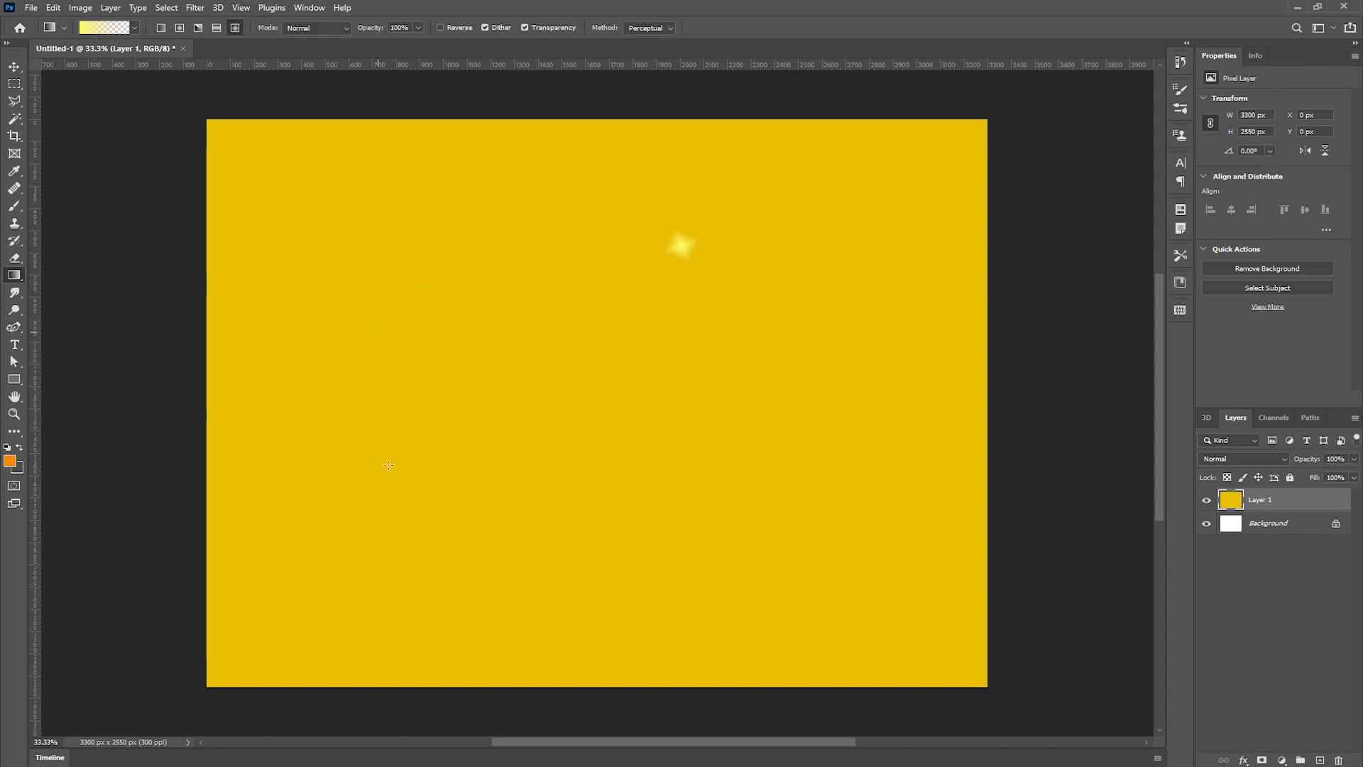
# - Draw six diamond sparkles of varying sizes scattered across the canvas
pyautogui.moveTo(274, 389); pyautogui.dragTo(287, 391)
pyautogui.moveTo(355, 283); pyautogui.dragTo(420, 324)
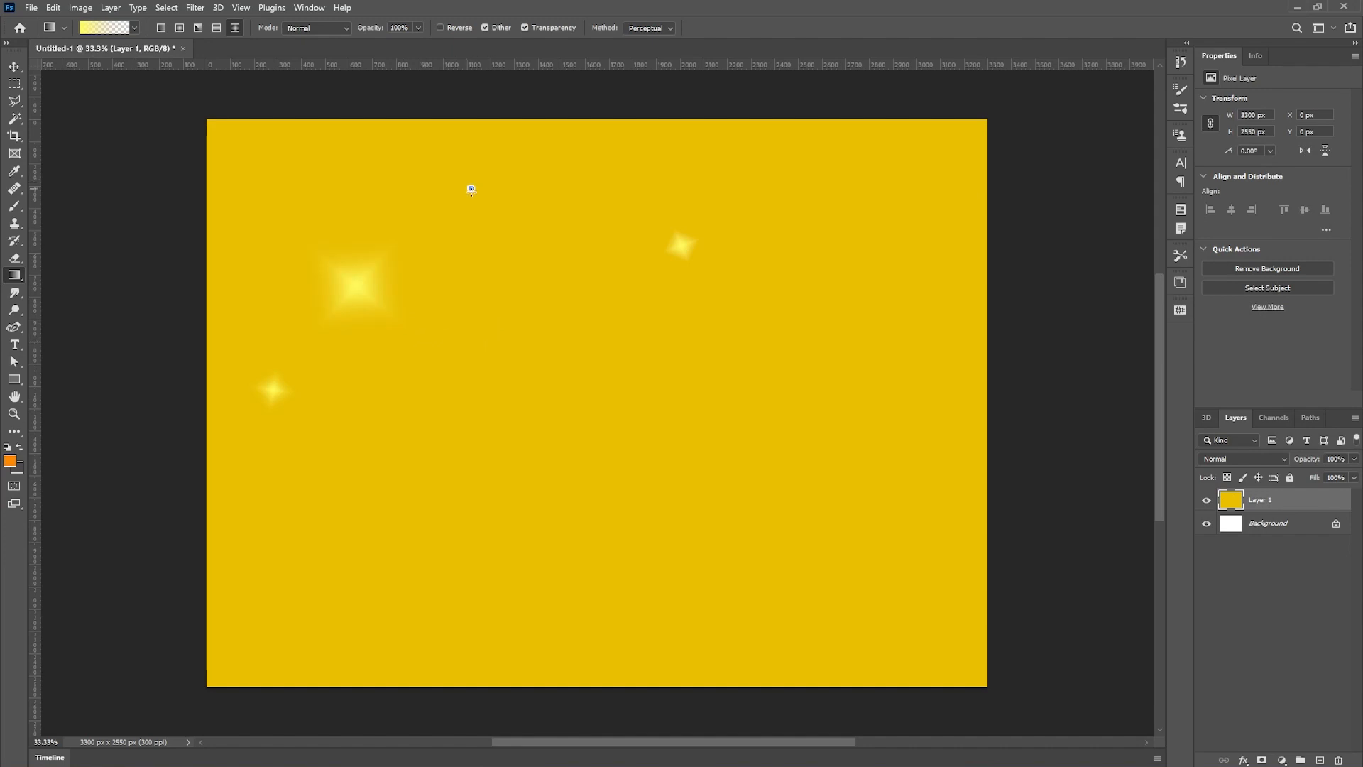
pyautogui.moveTo(469, 186); pyautogui.dragTo(494, 232)
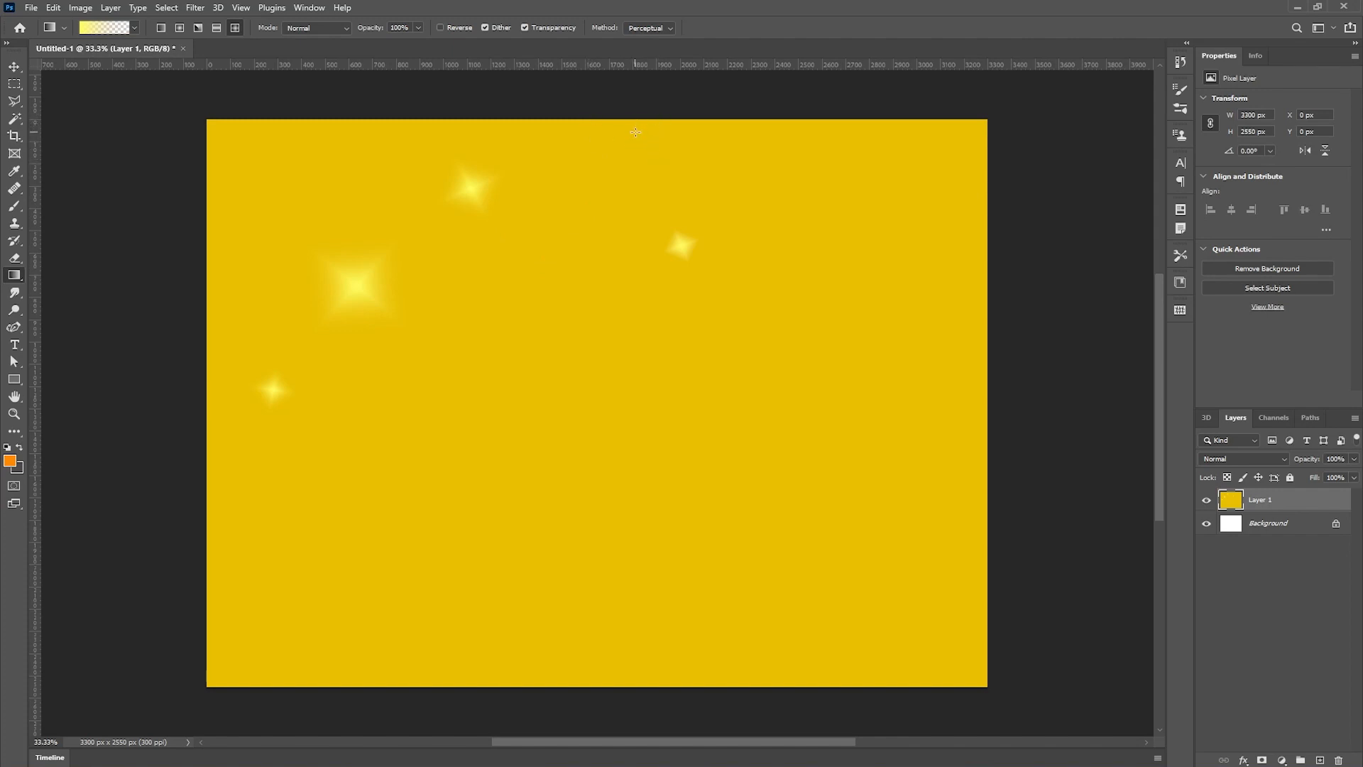
pyautogui.moveTo(875, 201); pyautogui.dragTo(949, 228)
pyautogui.moveTo(849, 371); pyautogui.dragTo(958, 525)
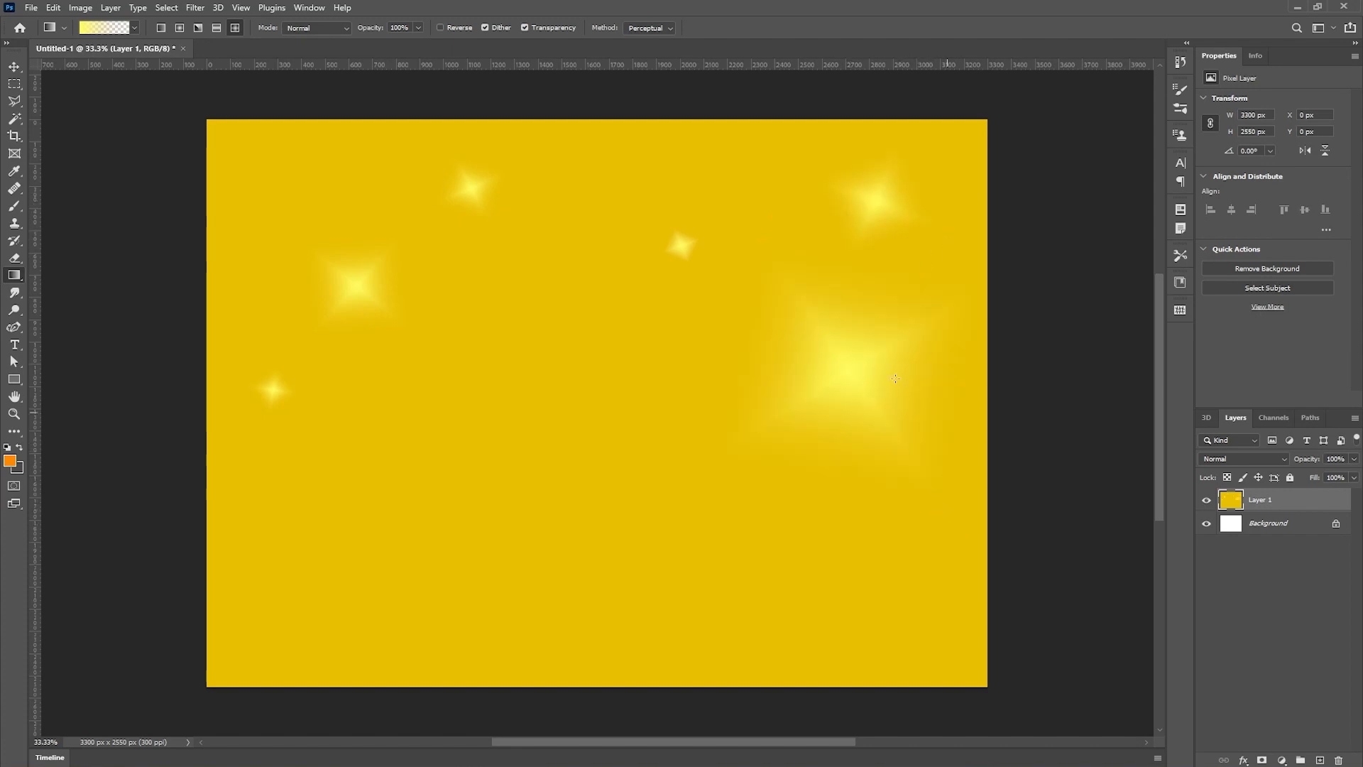
pyautogui.moveTo(609, 358); pyautogui.dragTo(604, 377)
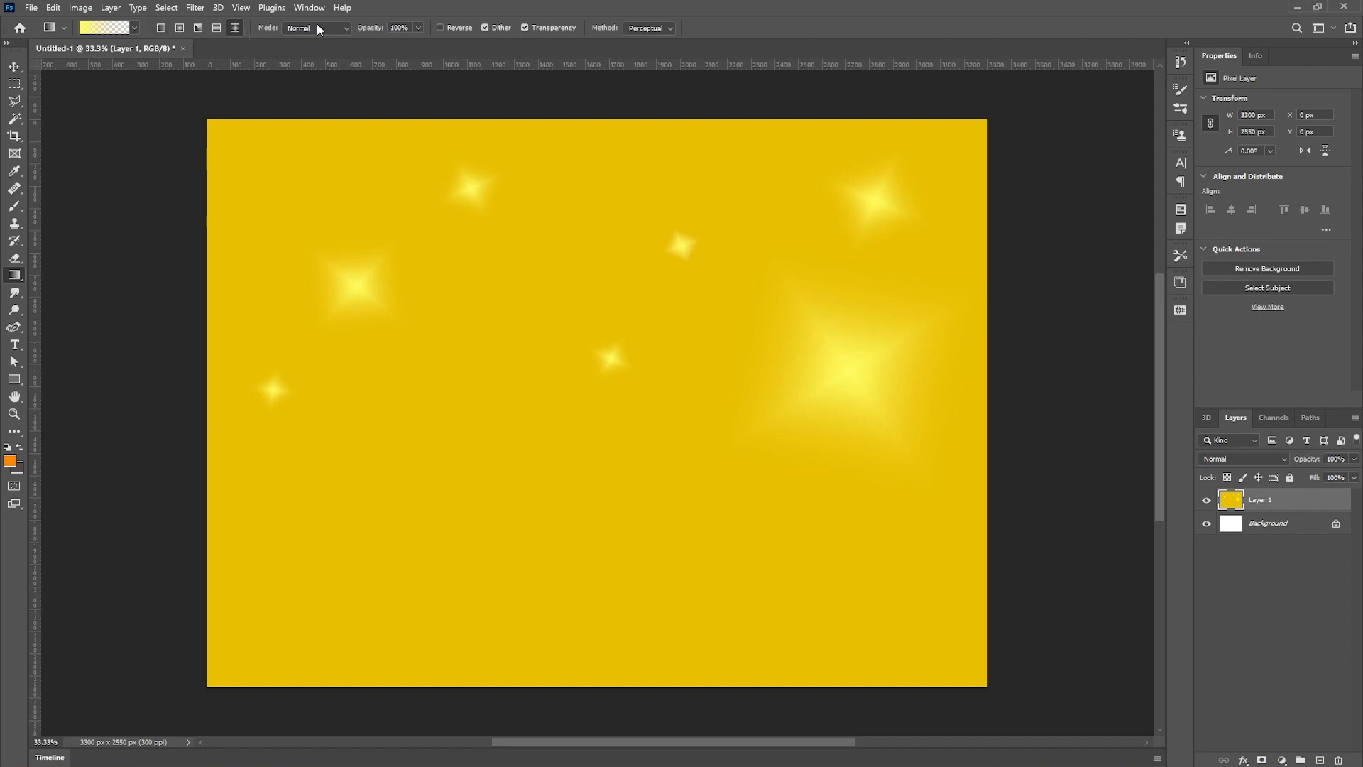
# - Set the gradient mode to Overlay and add three more diamond sparkles on the canvas
pyautogui.click(348, 28)
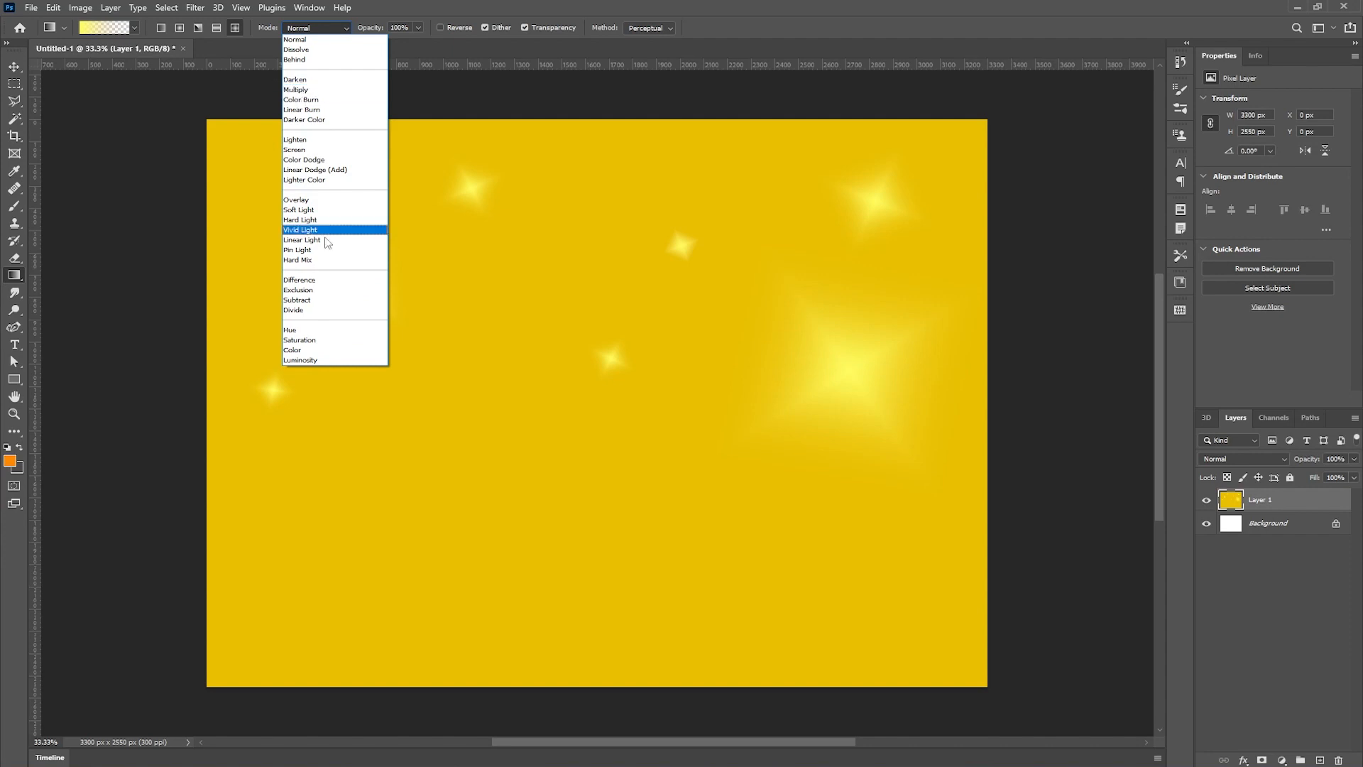
pyautogui.click(321, 200)
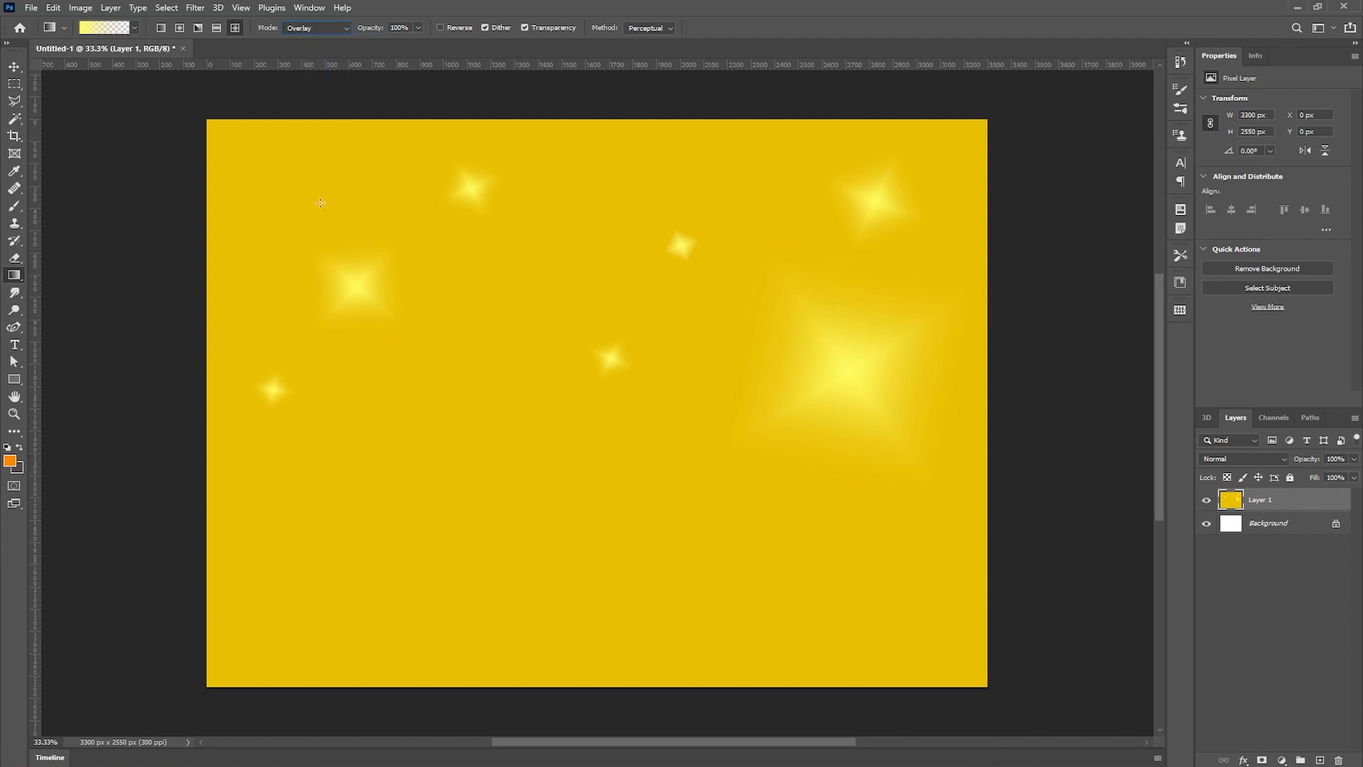
pyautogui.moveTo(308, 187); pyautogui.dragTo(363, 228)
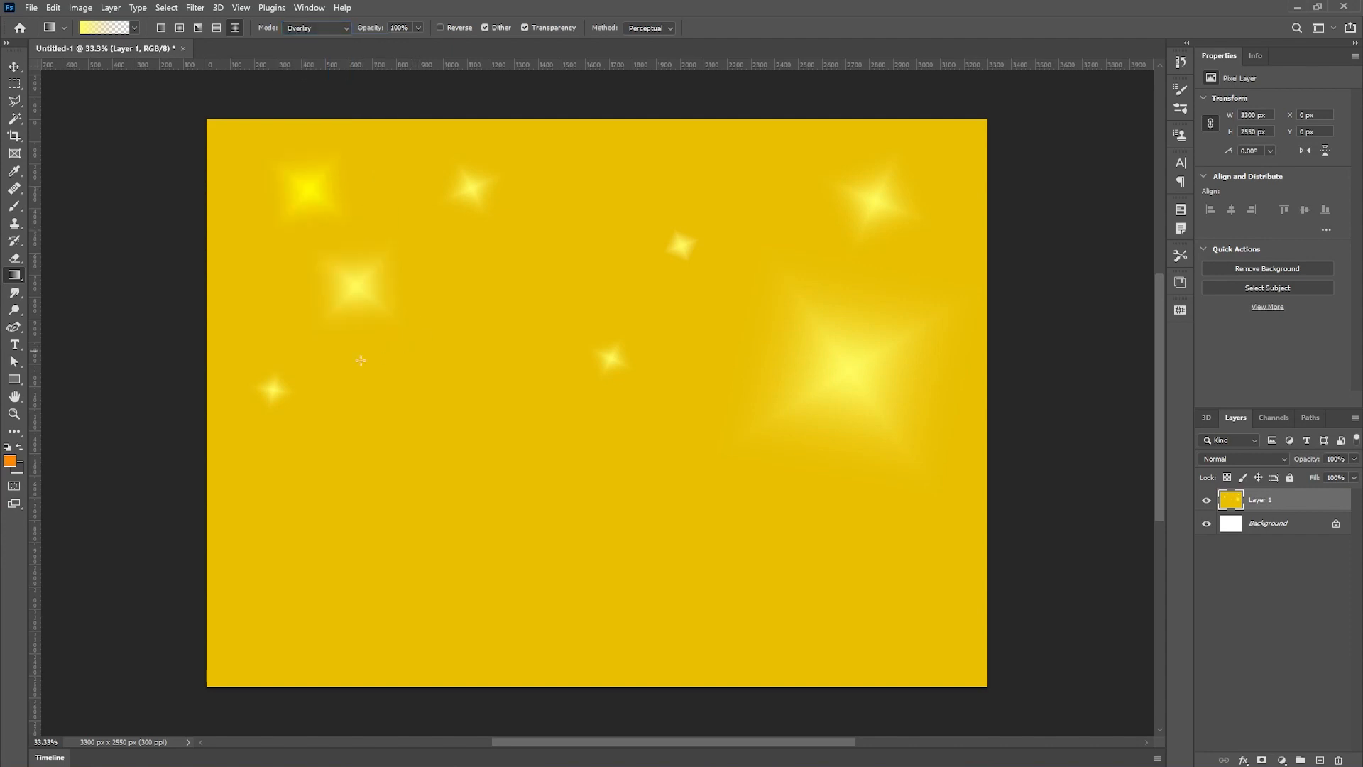
pyautogui.moveTo(365, 430); pyautogui.dragTo(420, 438)
pyautogui.moveTo(732, 522); pyautogui.dragTo(685, 512)
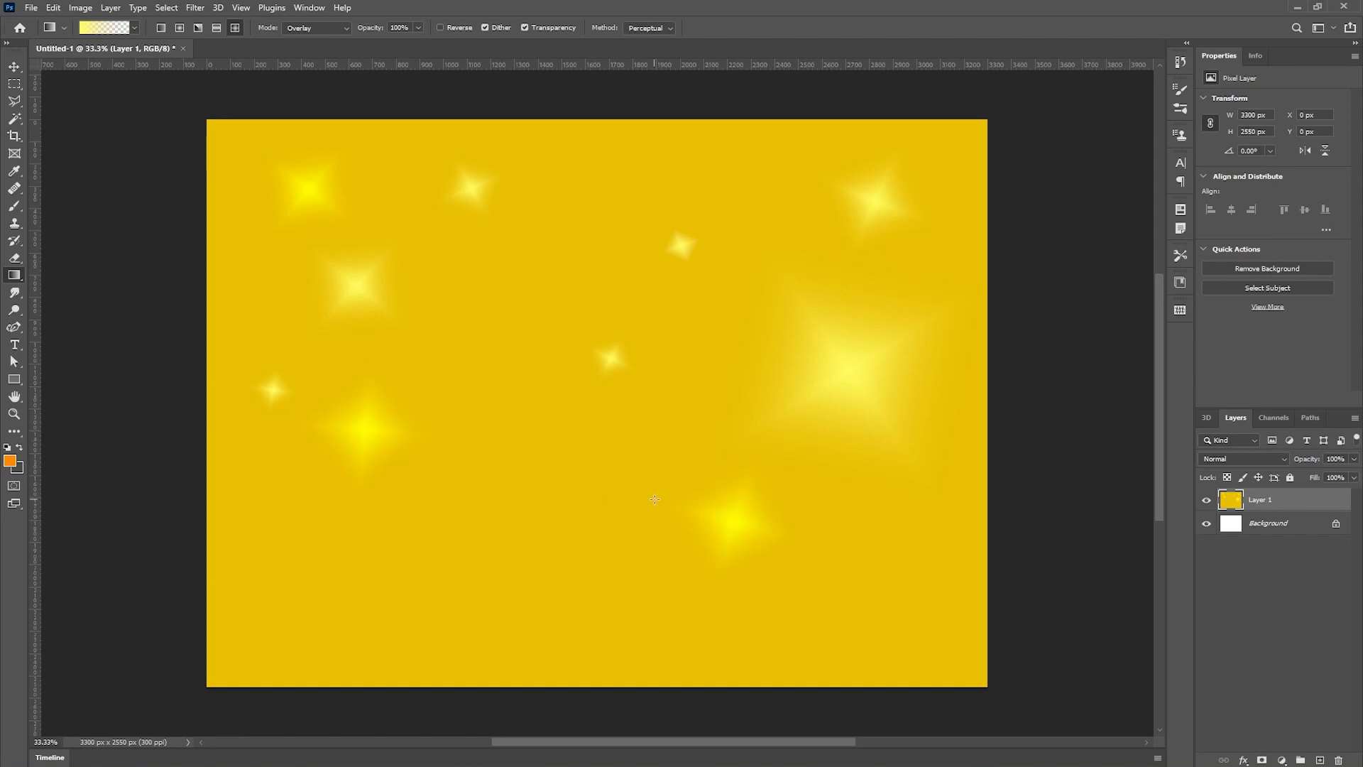
# - Return the mode to Normal, switch to the linear style, and draw a short yellow-to-transparent gradient left of centre
pyautogui.click(347, 27)
pyautogui.click(317, 40)
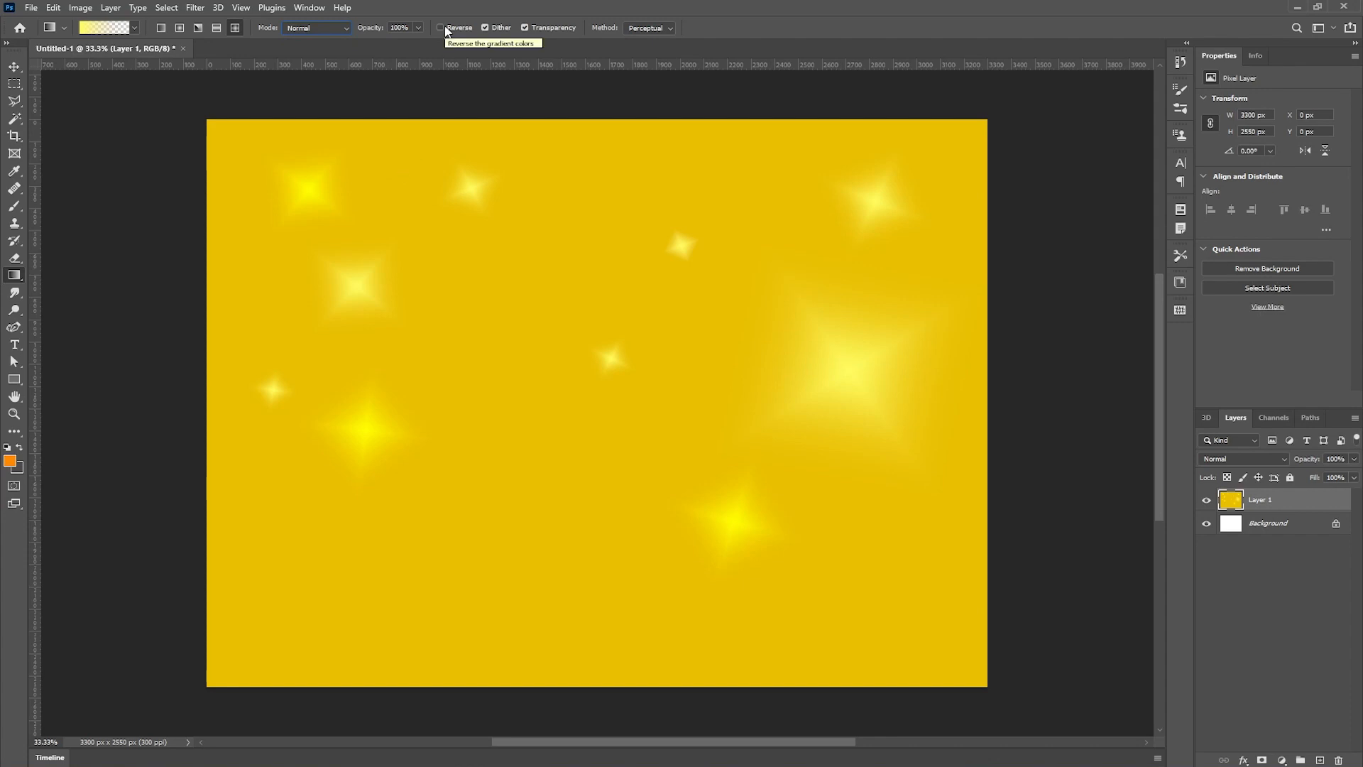
pyautogui.click(160, 26)
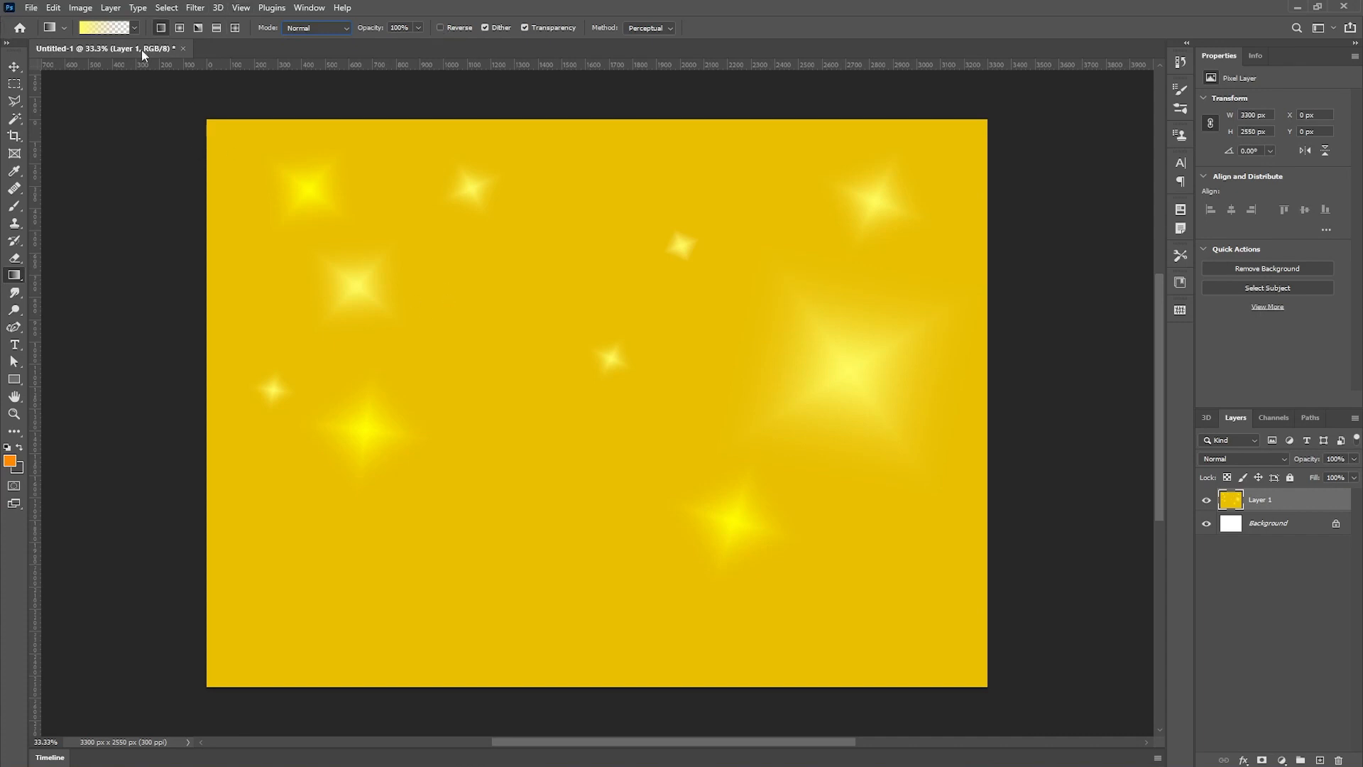
pyautogui.moveTo(505, 461); pyautogui.dragTo(680, 471)
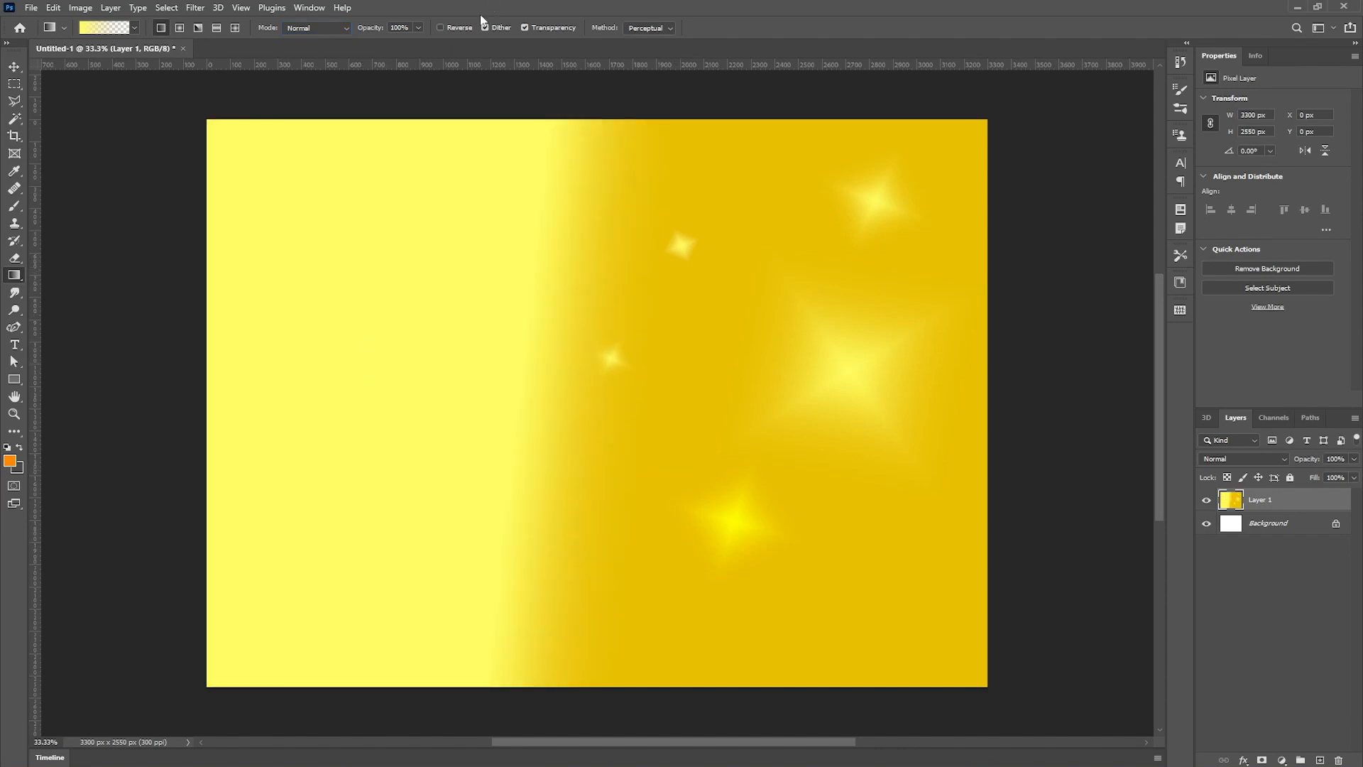
# - Enable Reverse, undo the last gradient, and draw a reversed linear gradient from left of centre to the middle
pyautogui.click(440, 27)
pyautogui.hotkey('ctrl', 'z')
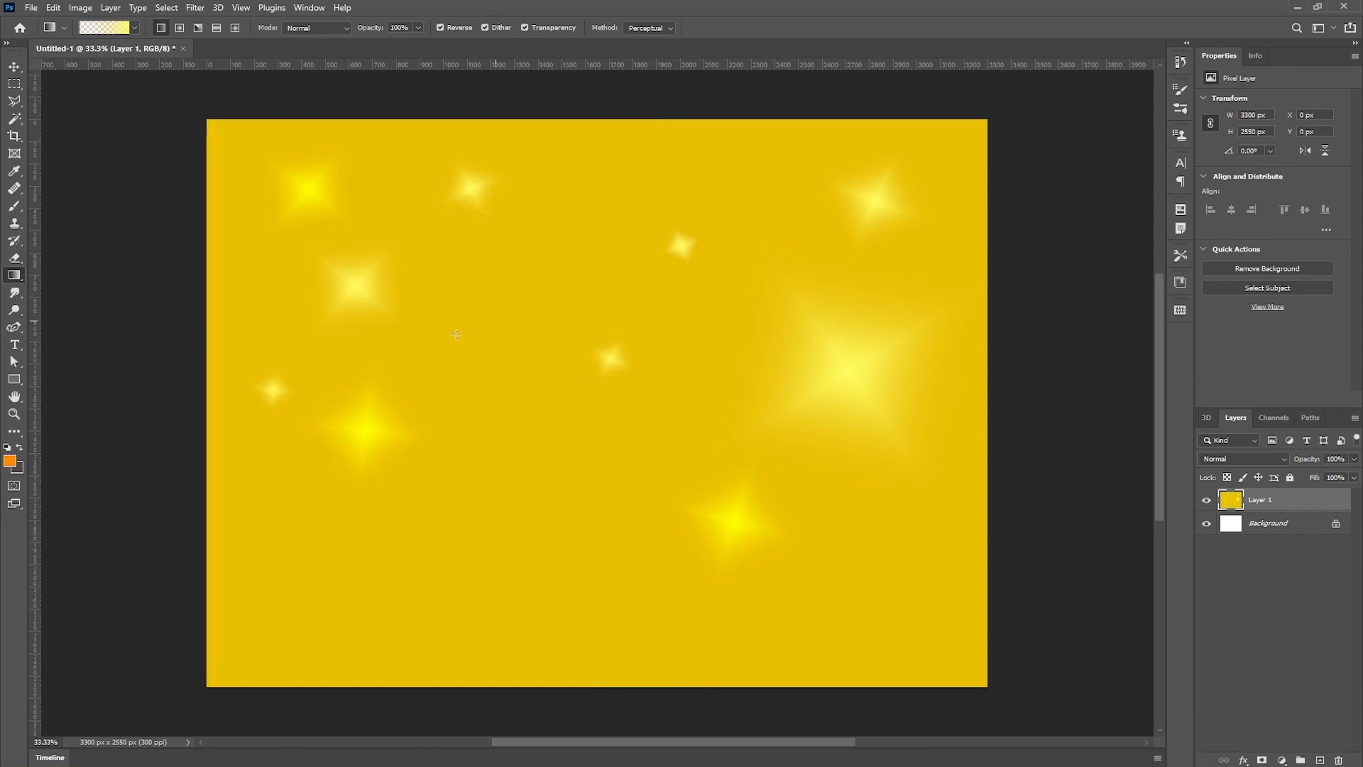
pyautogui.moveTo(377, 409); pyautogui.dragTo(681, 450)
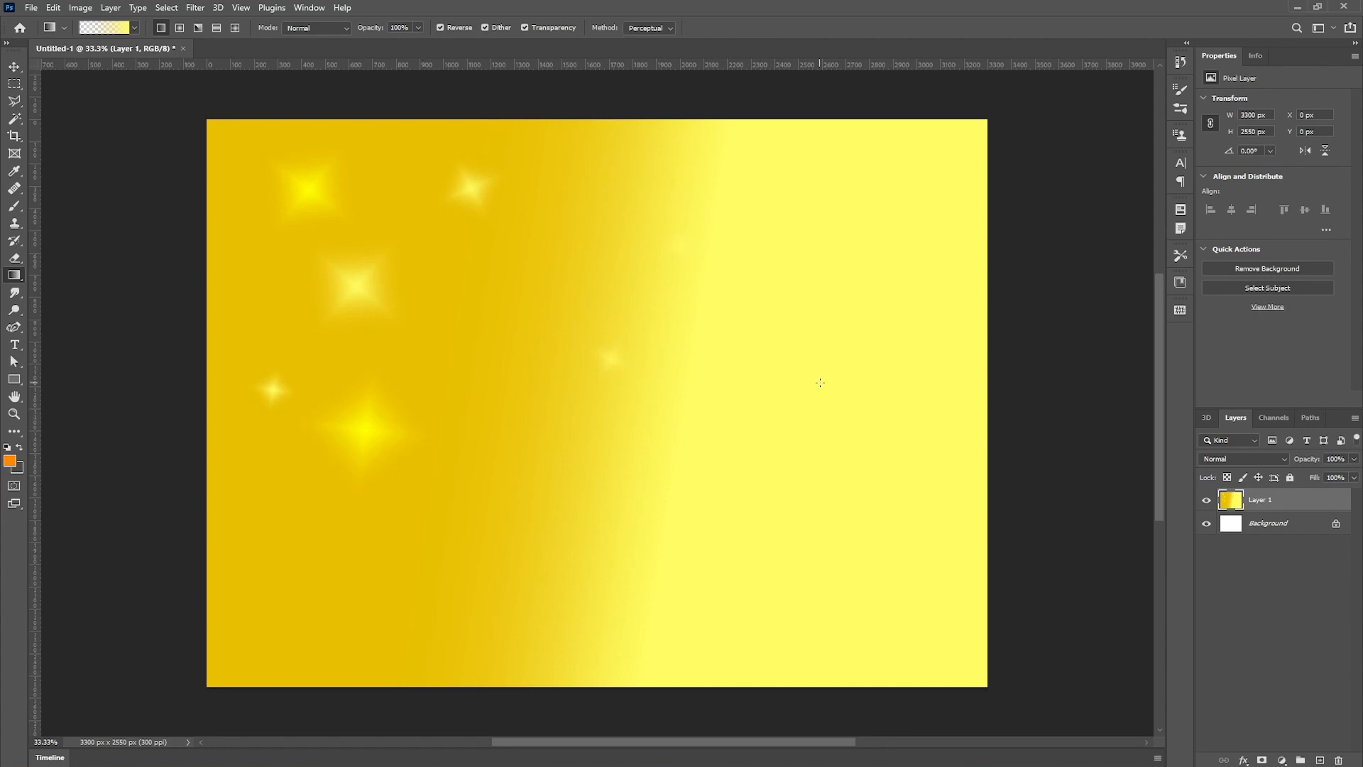
# - Turn off Reverse and Transparency, then delete Layer 1
pyautogui.click(442, 27)
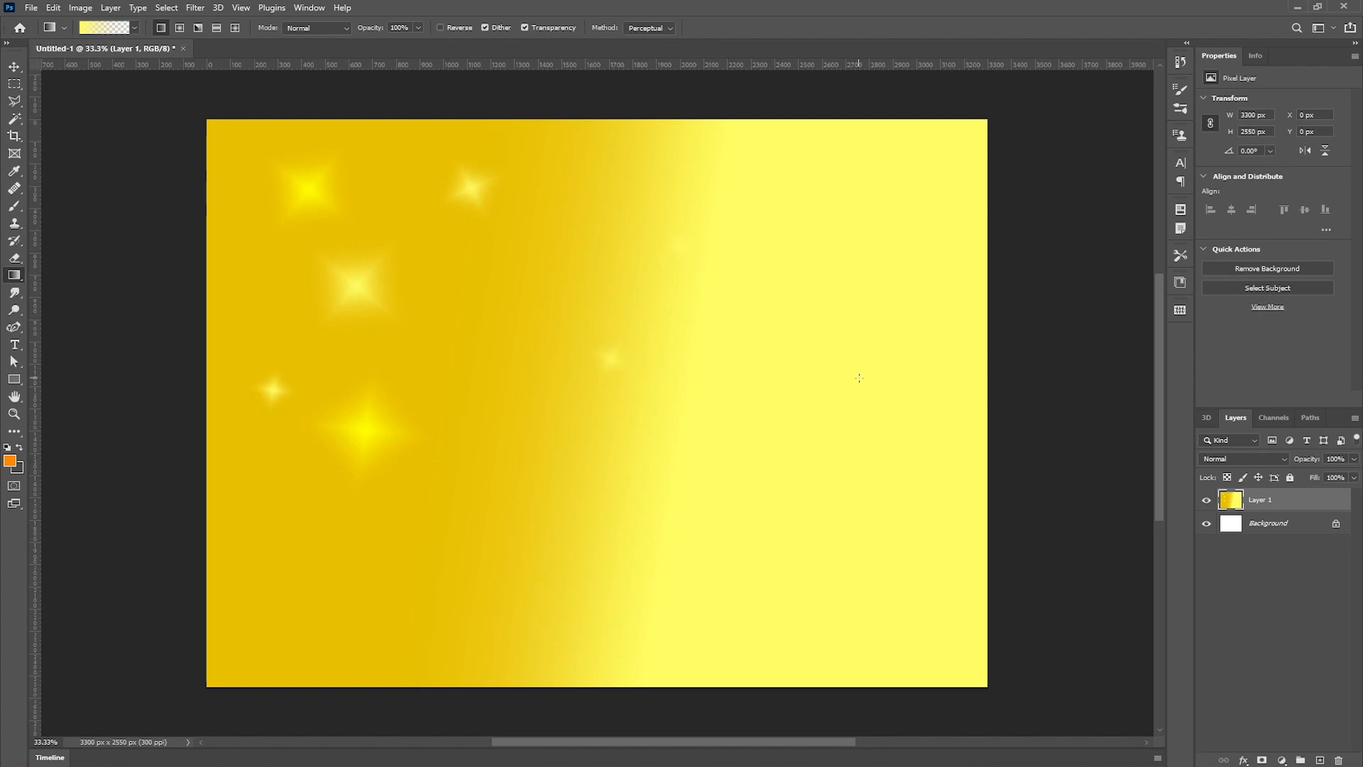
pyautogui.click(526, 28)
pyautogui.click(1338, 760)
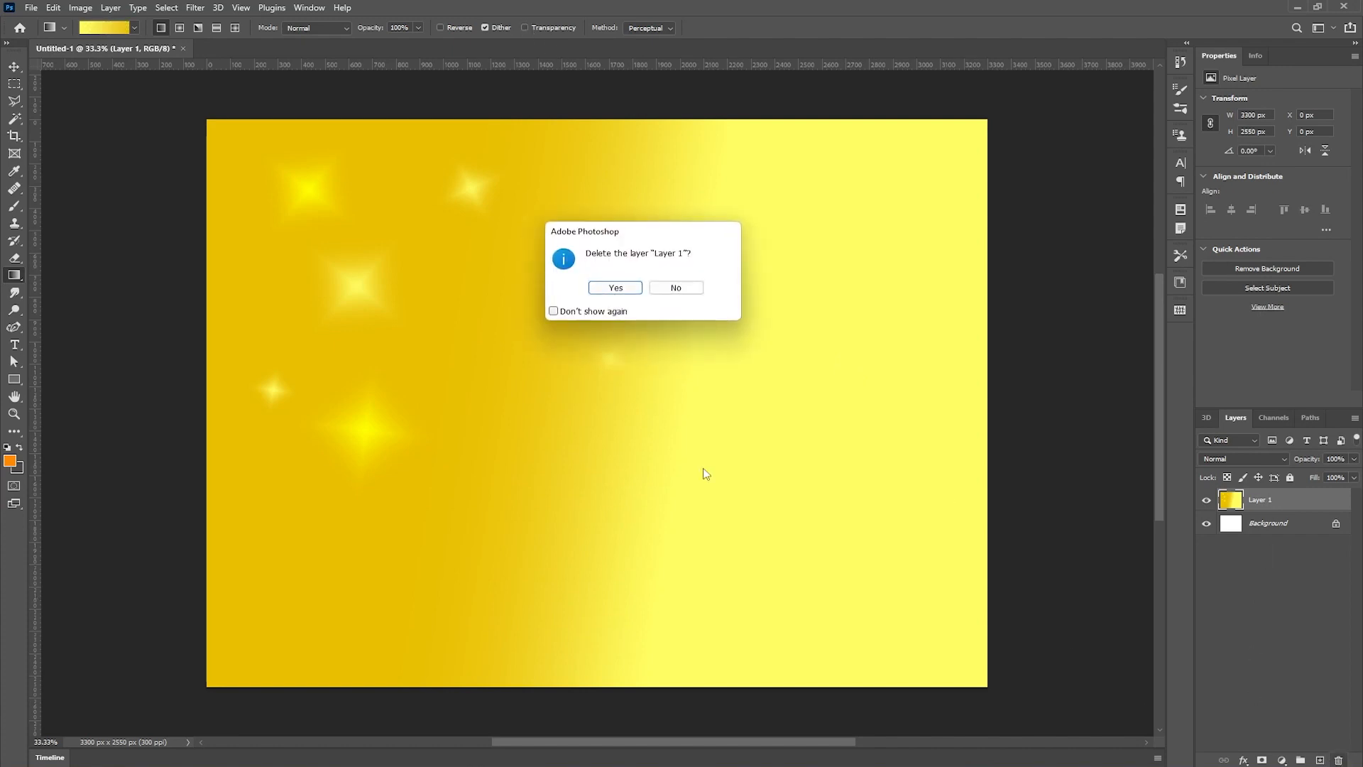
pyautogui.click(599, 286)
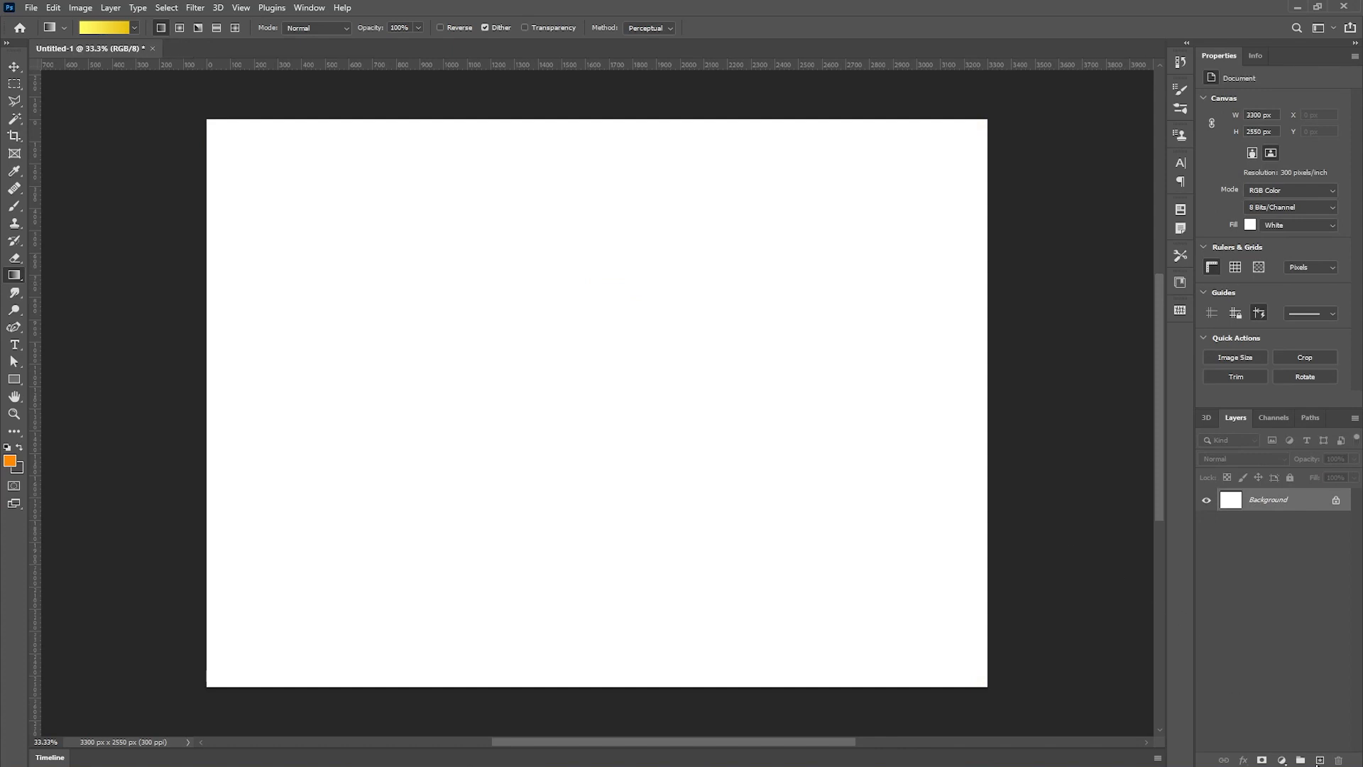
# - Add a new layer and draw a linear yellow-to-gold gradient across the middle of the canvas
pyautogui.click(1319, 760)
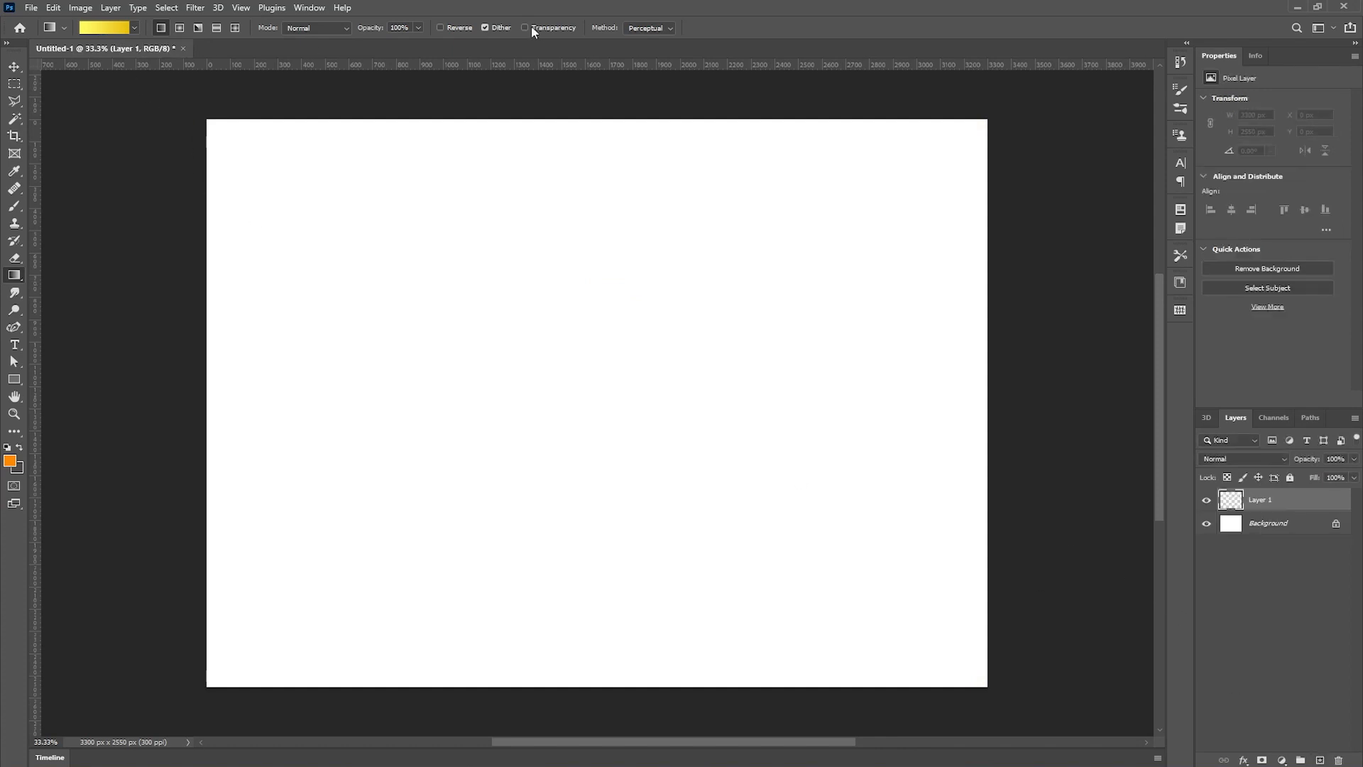
pyautogui.moveTo(341, 409); pyautogui.dragTo(777, 422)
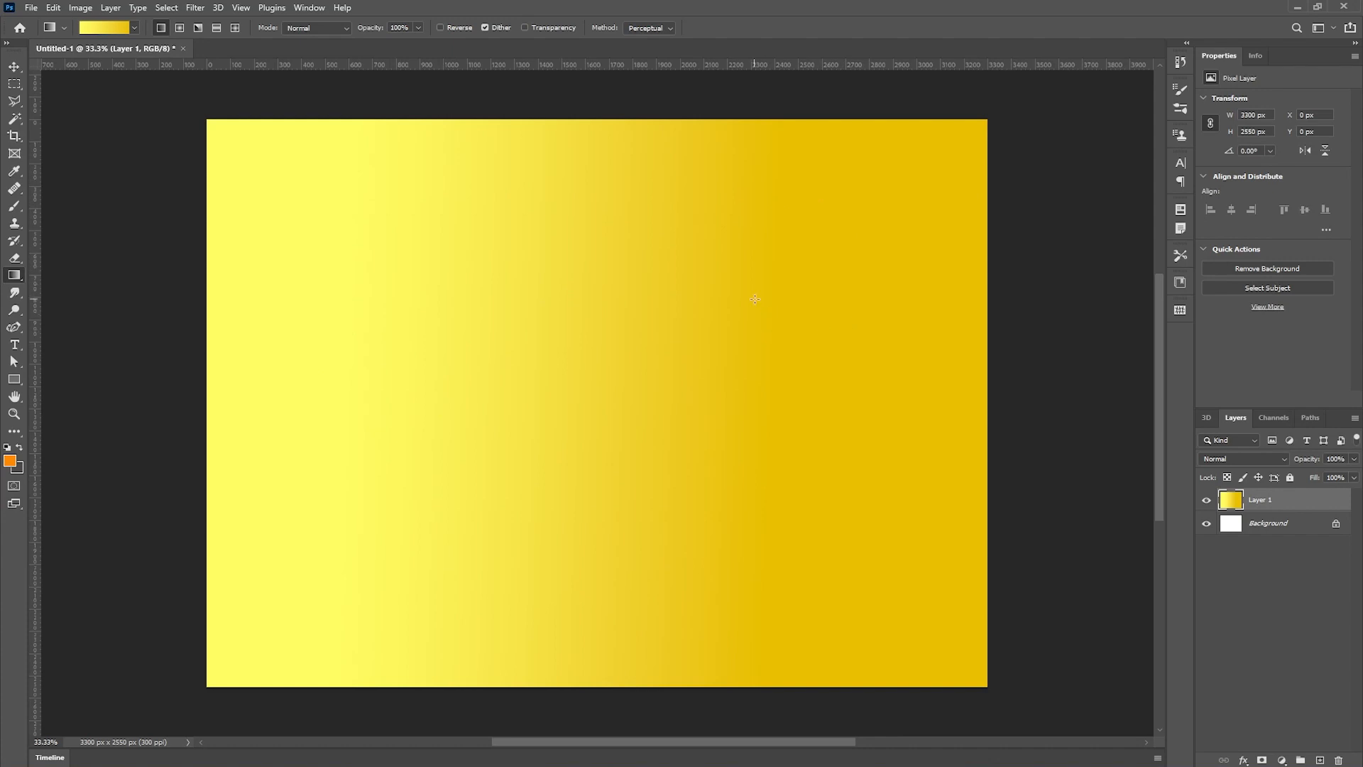
# - Turn Transparency back on and clear the new layer's contents
pyautogui.click(524, 28)
pyautogui.press('Delete')
pyautogui.moveTo(344, 324); pyautogui.dragTo(951, 350)
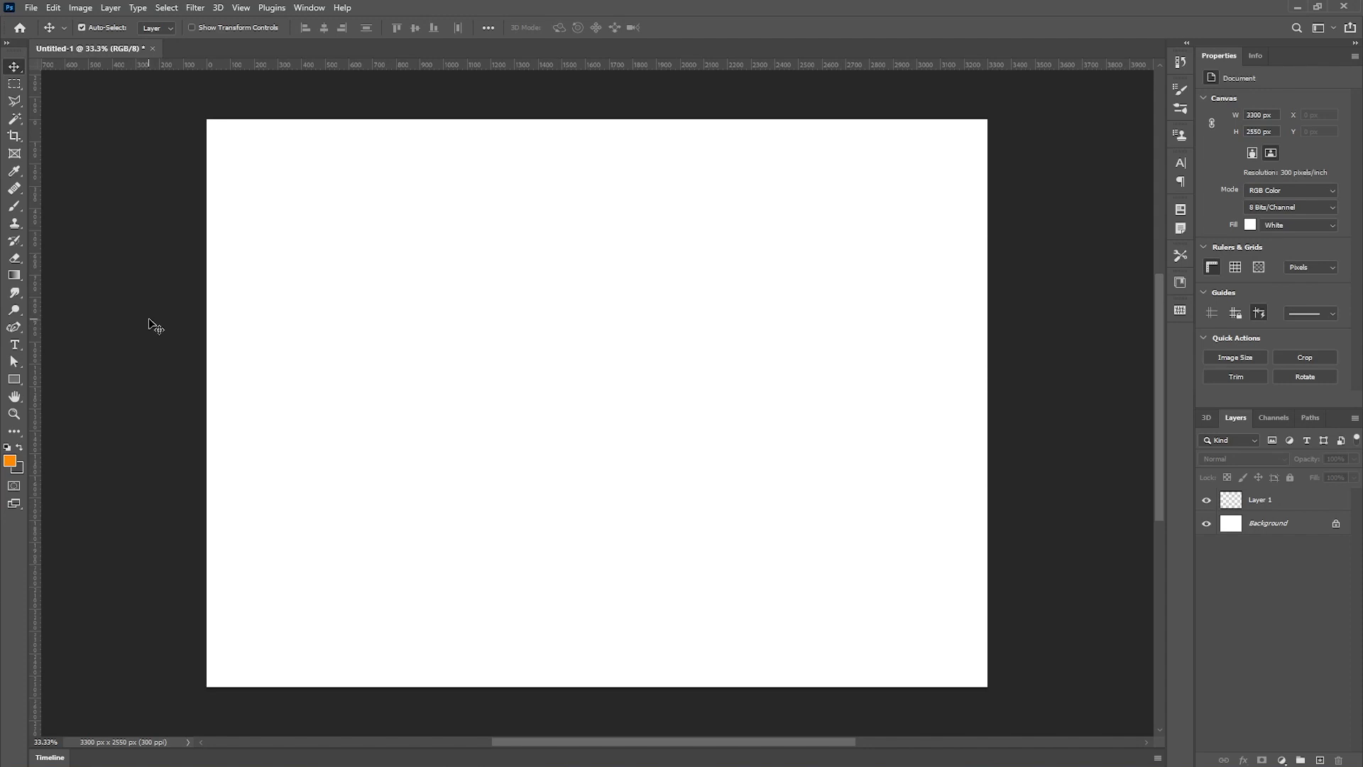
# - Draw a circular elliptical marquee selection about 855 px wide near the canvas centre, then pick Layer 1 and the Gradient tool
pyautogui.click(13, 89)
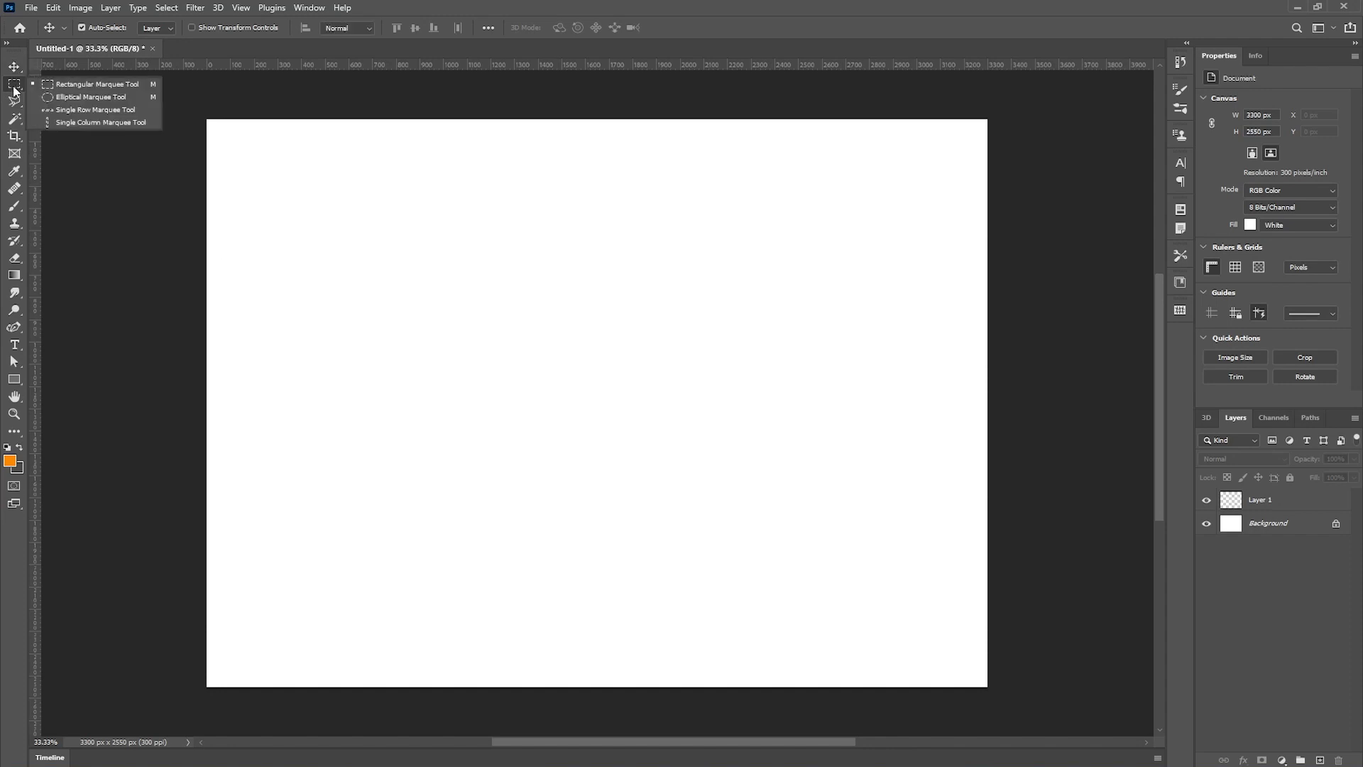
pyautogui.click(89, 97)
pyautogui.moveTo(450, 301); pyautogui.dragTo(661, 485)
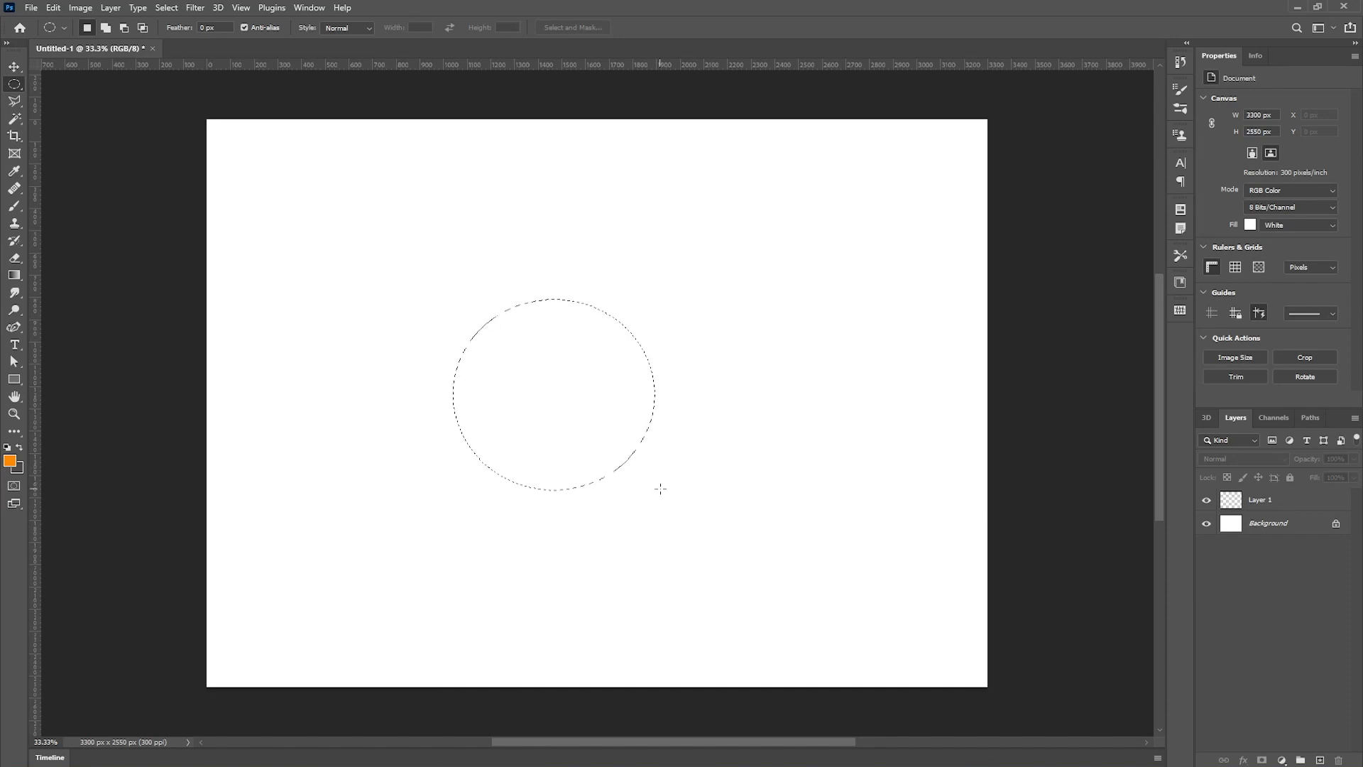
pyautogui.click(1268, 505)
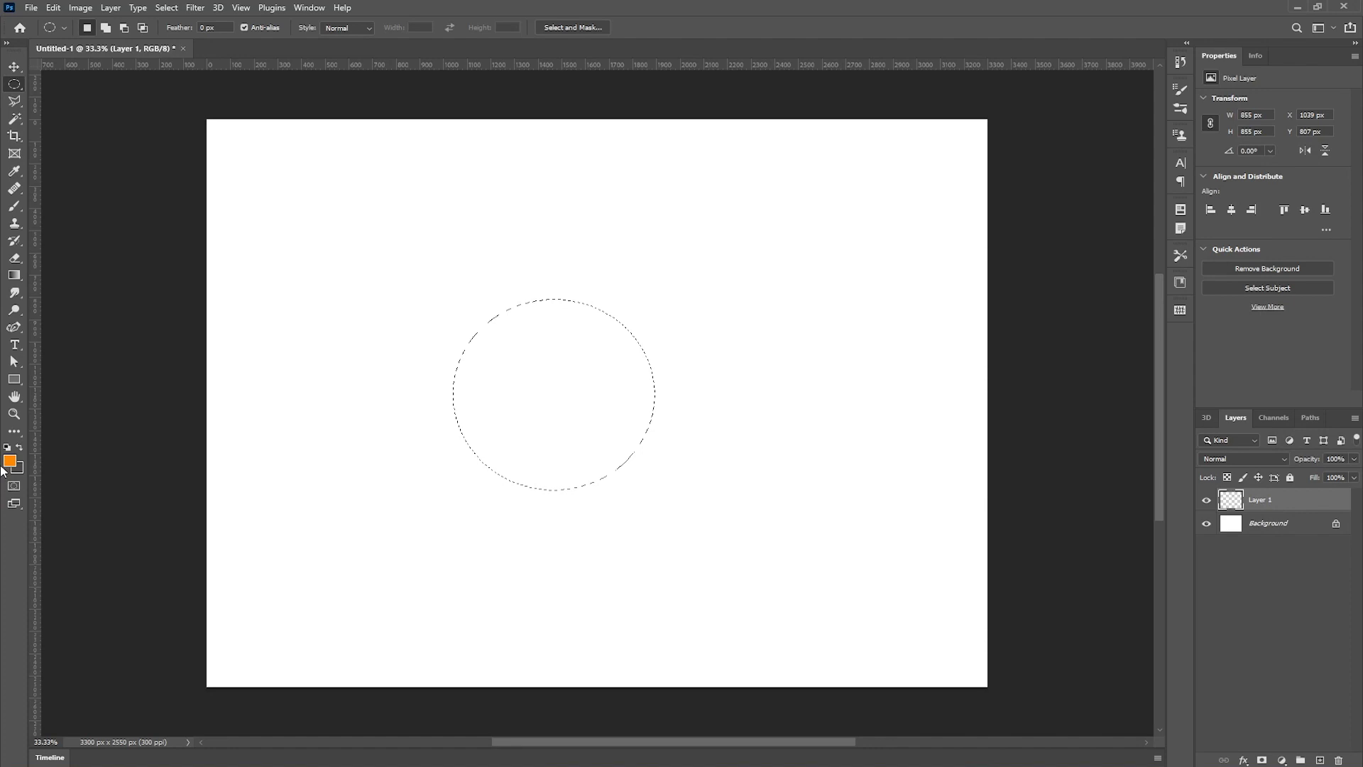
pyautogui.click(14, 276)
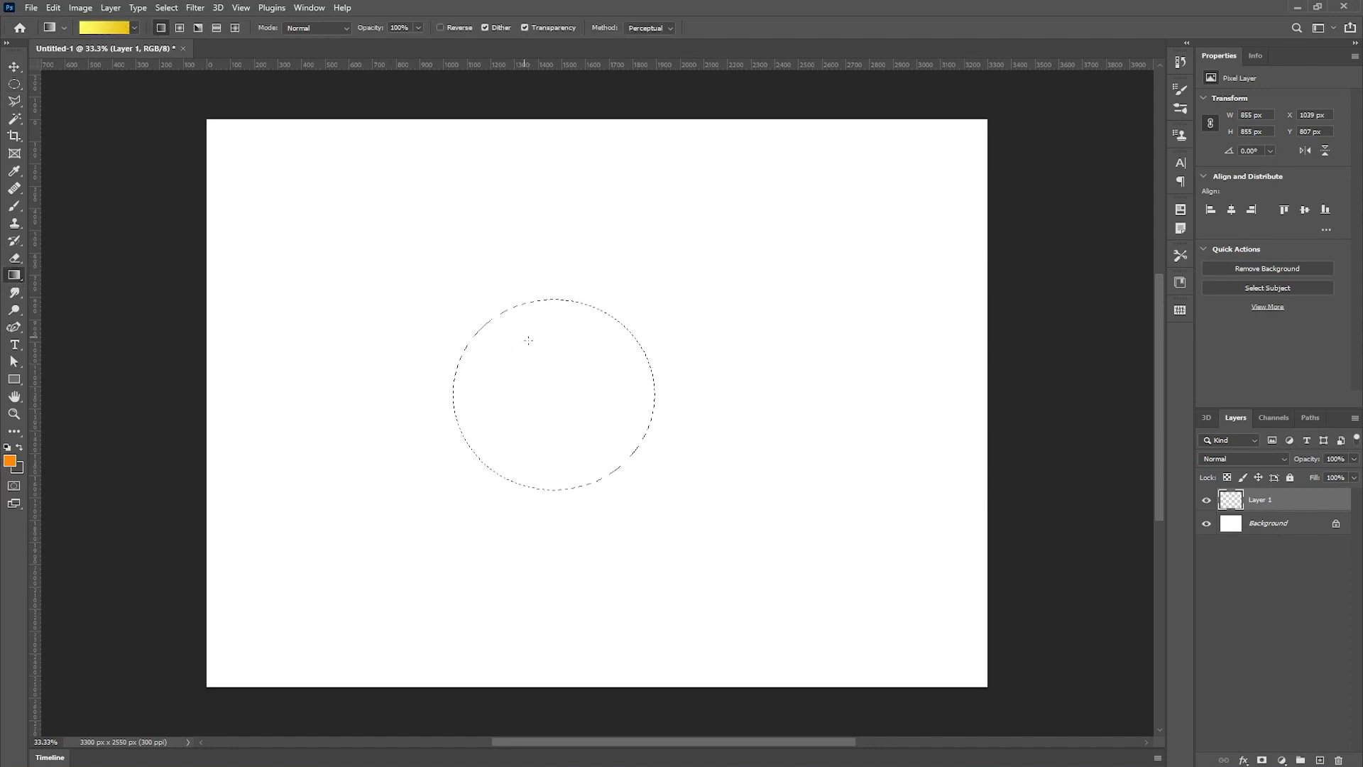
# - Fill the circular selection on Layer 1 with a linear yellow-to-gold gradient running diagonally from upper left to lower right
pyautogui.moveTo(529, 333); pyautogui.dragTo(637, 510)
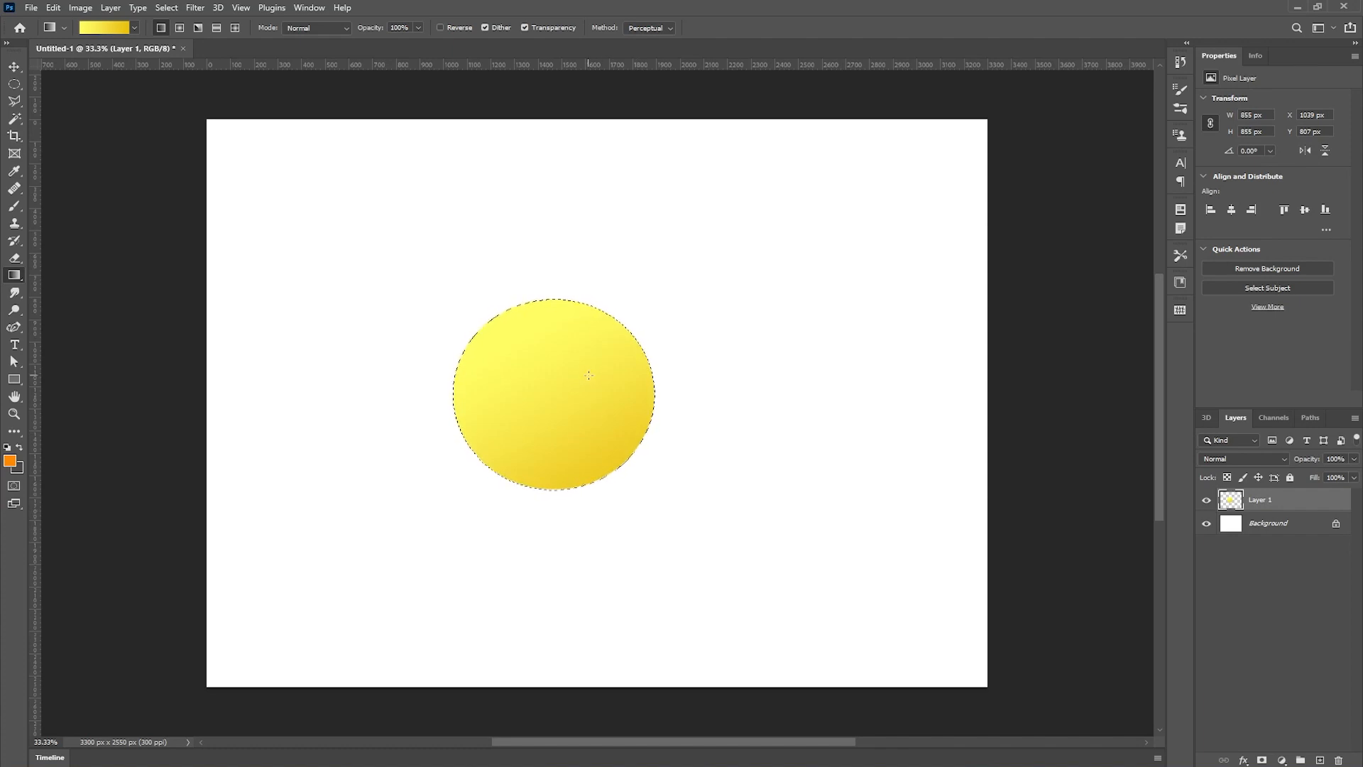
pyautogui.moveTo(524, 348); pyautogui.dragTo(548, 369)
pyautogui.moveTo(510, 296); pyautogui.dragTo(565, 391)
pyautogui.moveTo(509, 292); pyautogui.dragTo(575, 416)
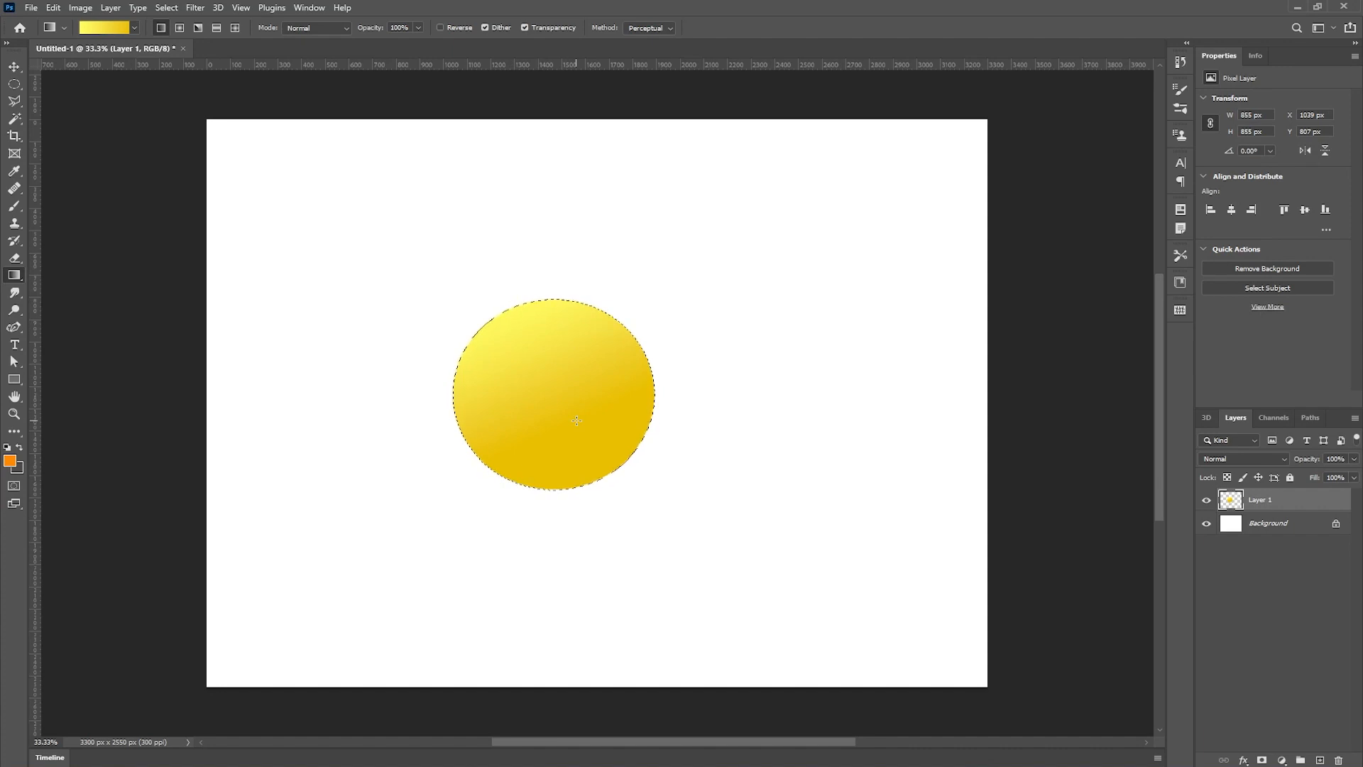
# - Switch to the radial gradient style and refill the circle with a highlight near its upper part
pyautogui.click(180, 29)
pyautogui.moveTo(519, 278); pyautogui.dragTo(591, 554)
pyautogui.moveTo(544, 333); pyautogui.dragTo(569, 438)
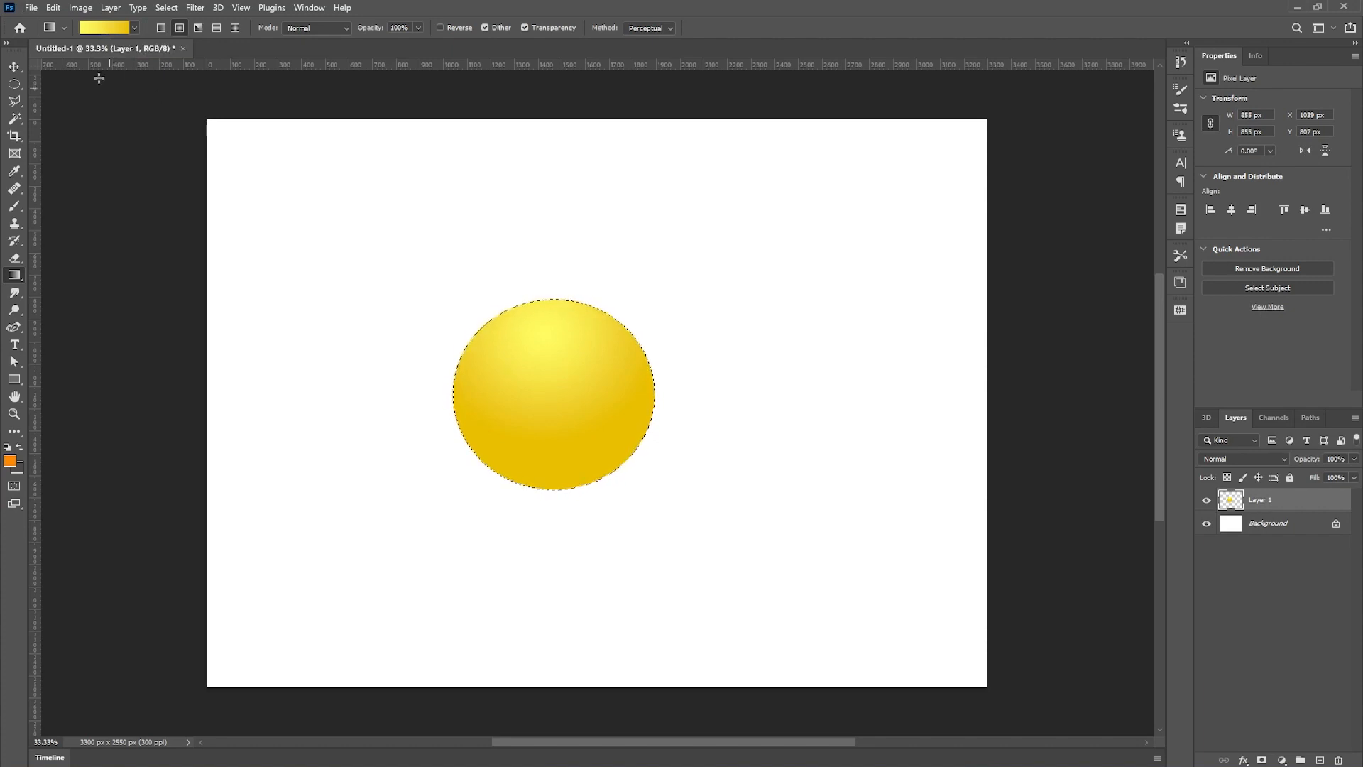
# - Open the Gradient Editor and save the current custom yellow gradient as a new preset
pyautogui.click(105, 30)
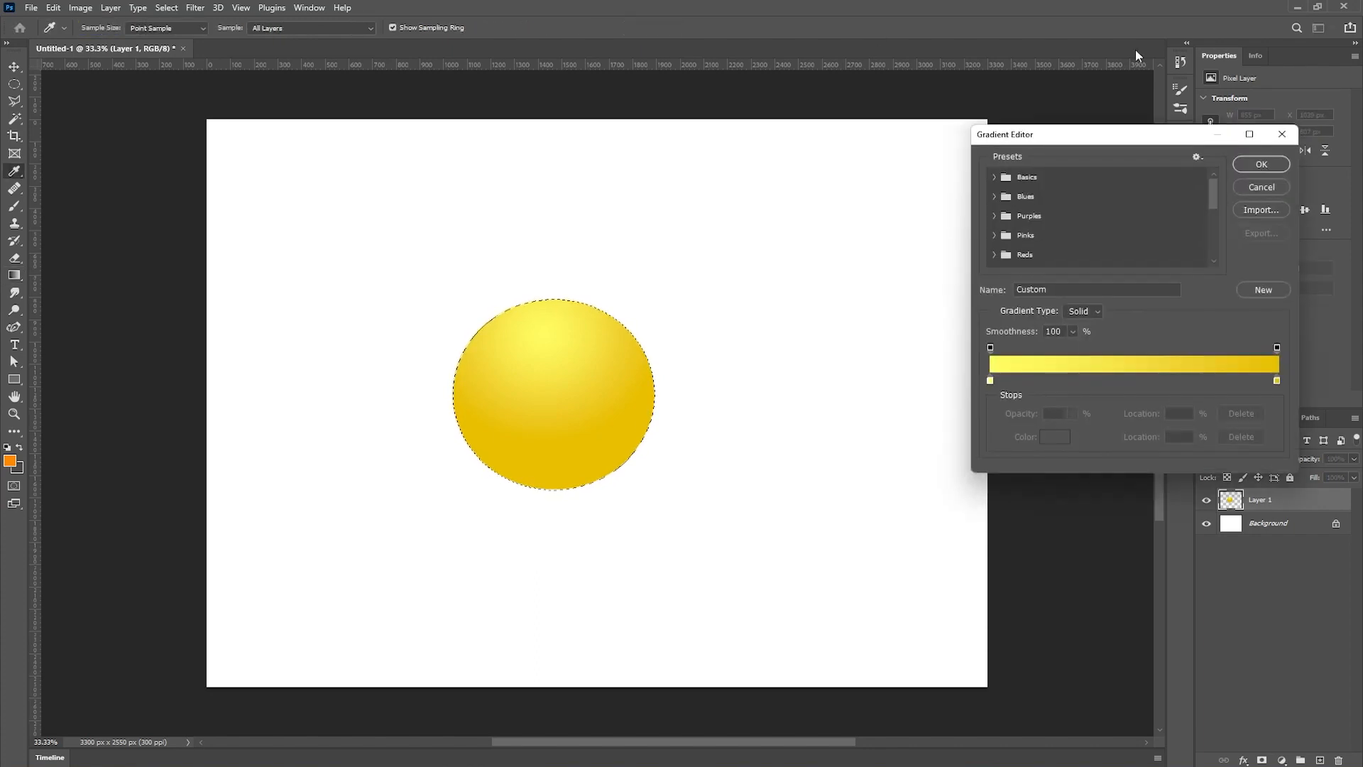
pyautogui.moveTo(1073, 138); pyautogui.dragTo(766, 113)
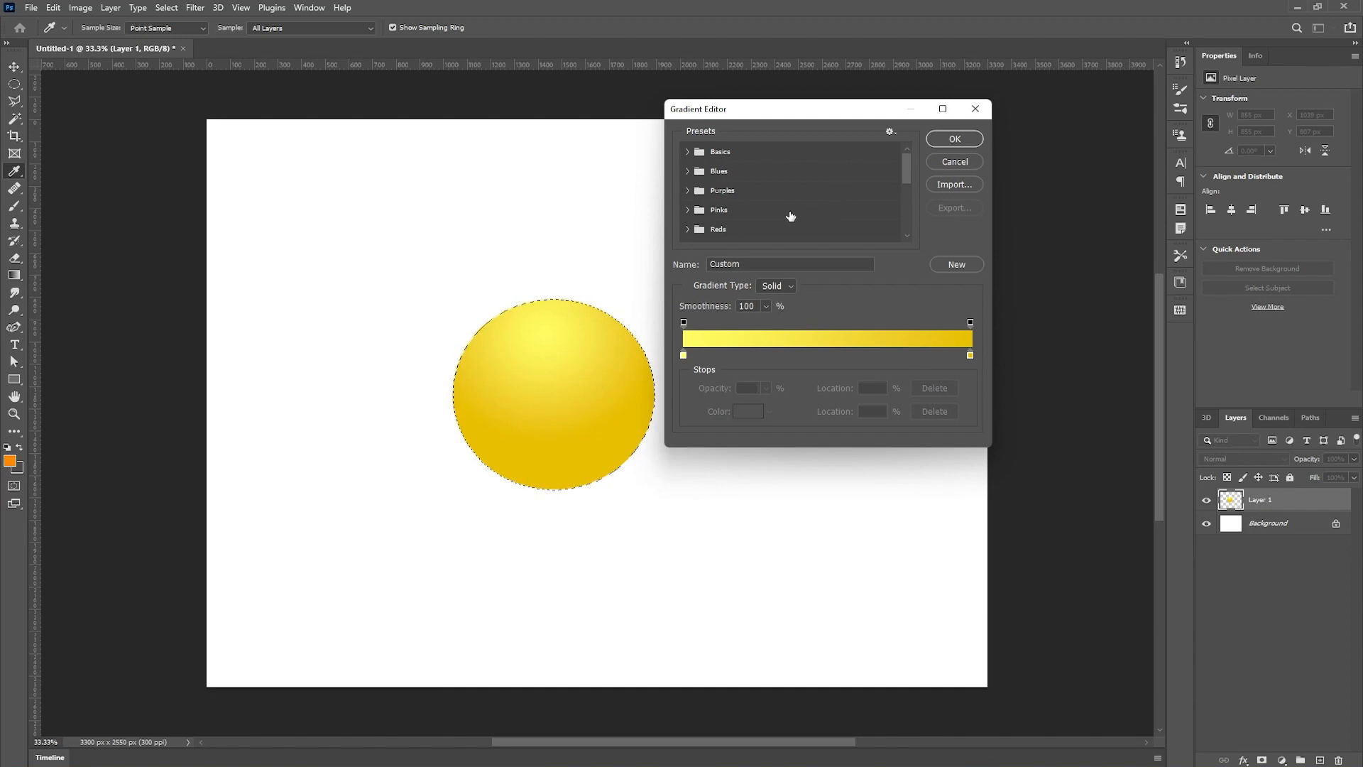
pyautogui.scroll(-5, 776, 189)
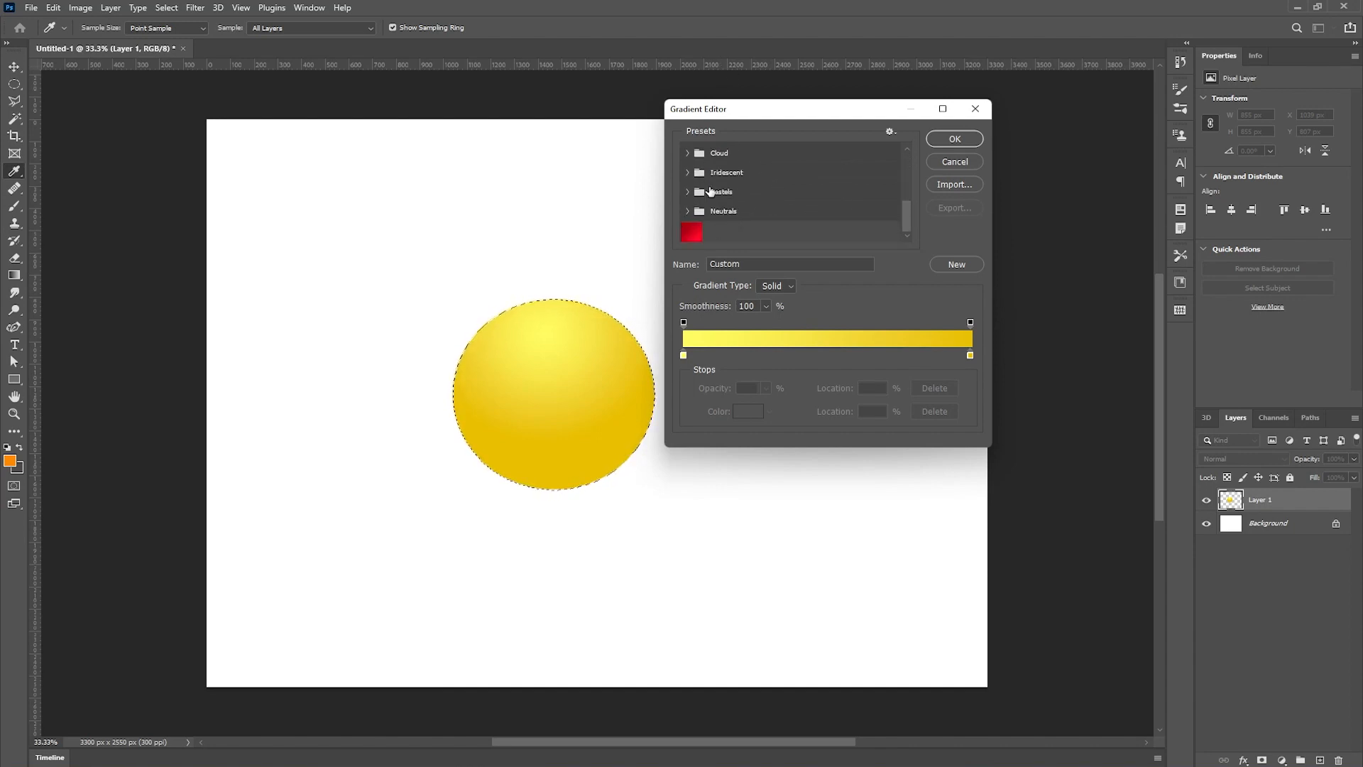
pyautogui.scroll(2, 747, 217)
pyautogui.scroll(3, 747, 217)
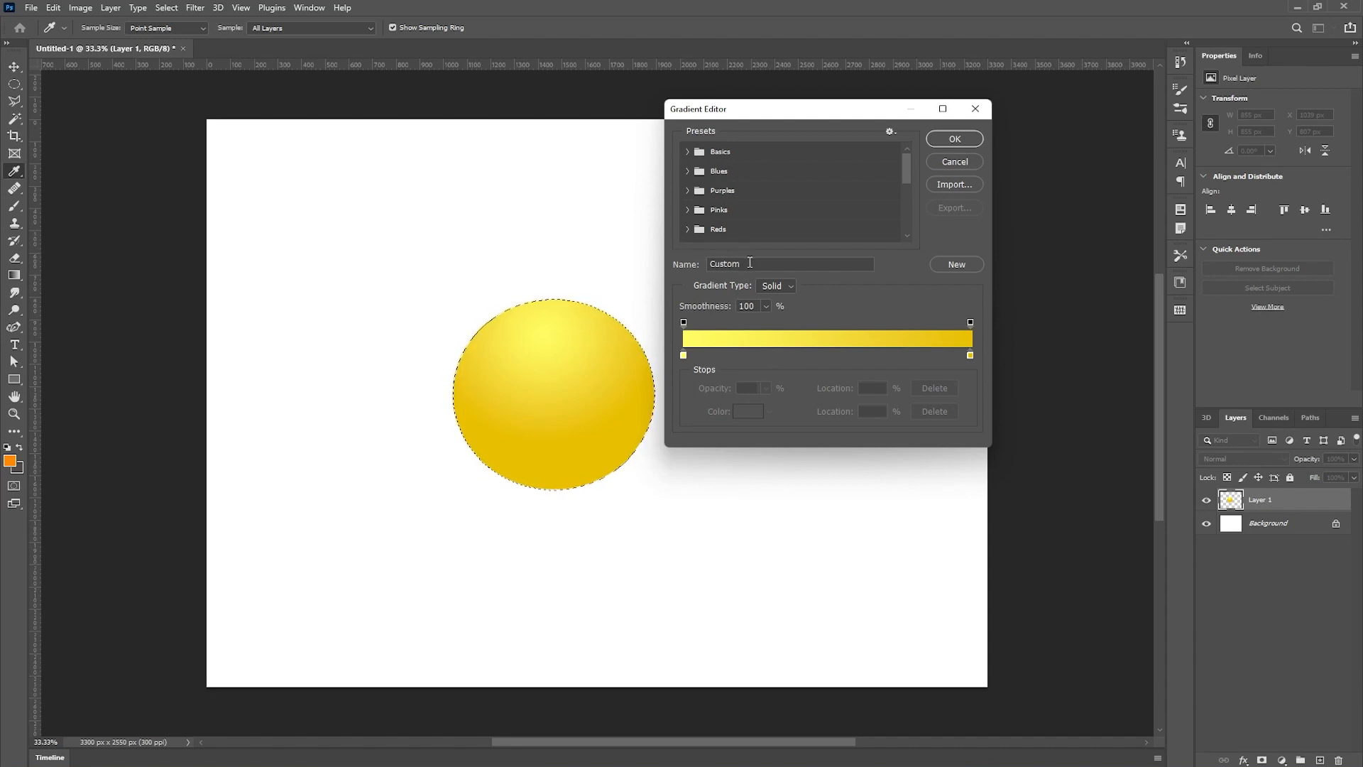
pyautogui.click(953, 267)
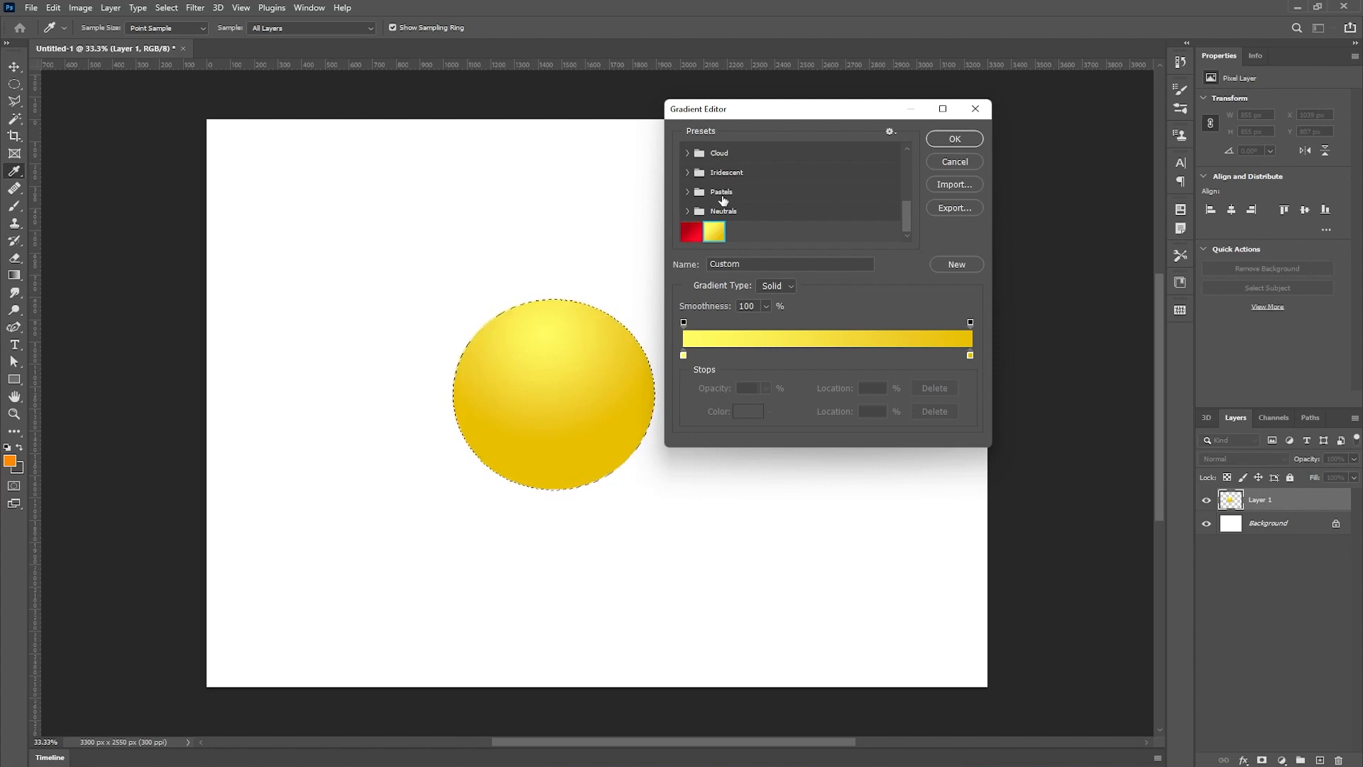
# - Choose the Red_05 preset gradient and apply it to the circle
pyautogui.click(686, 233)
pyautogui.click(955, 139)
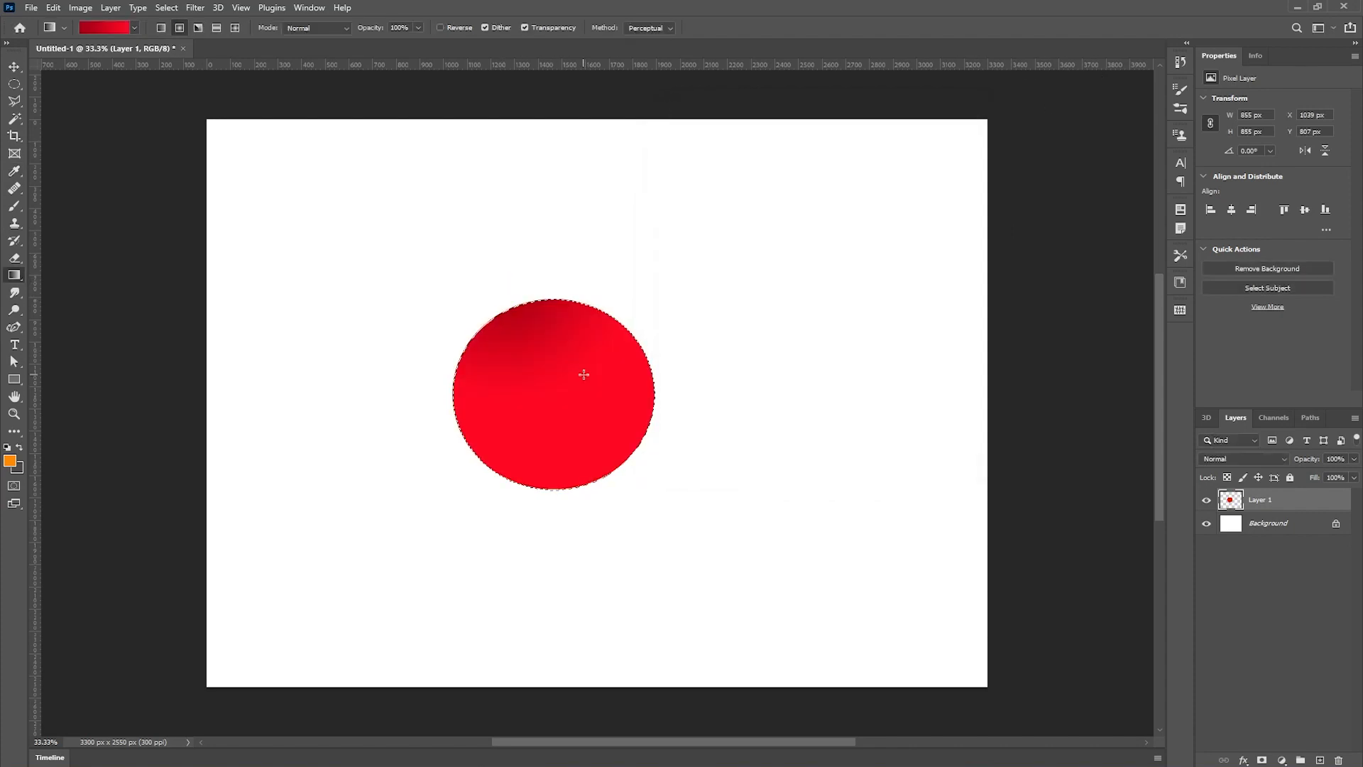
# - Reselect the saved custom yellow preset and fill Layer 1 with a yellow-to-transparent gradient across the canvas, then switch to the Move tool
pyautogui.click(96, 27)
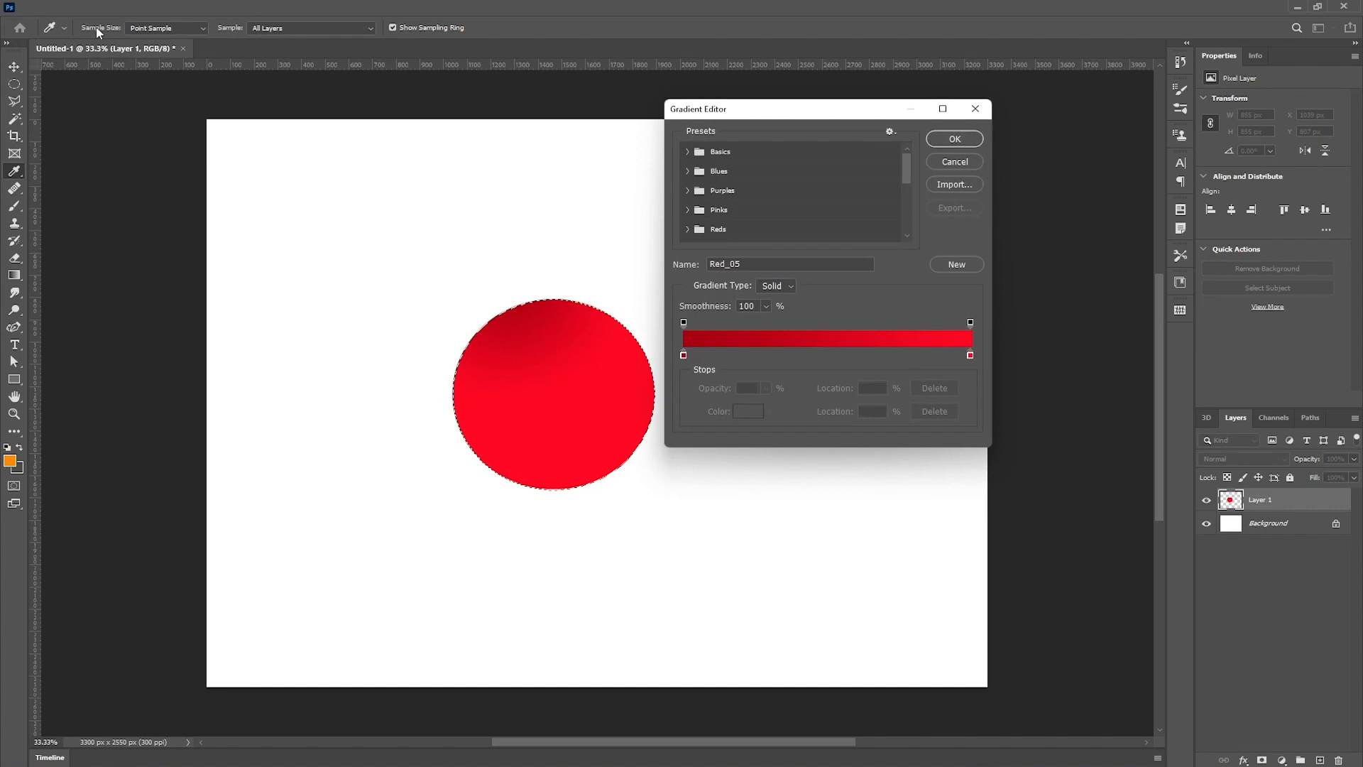
pyautogui.moveTo(906, 175); pyautogui.dragTo(909, 217)
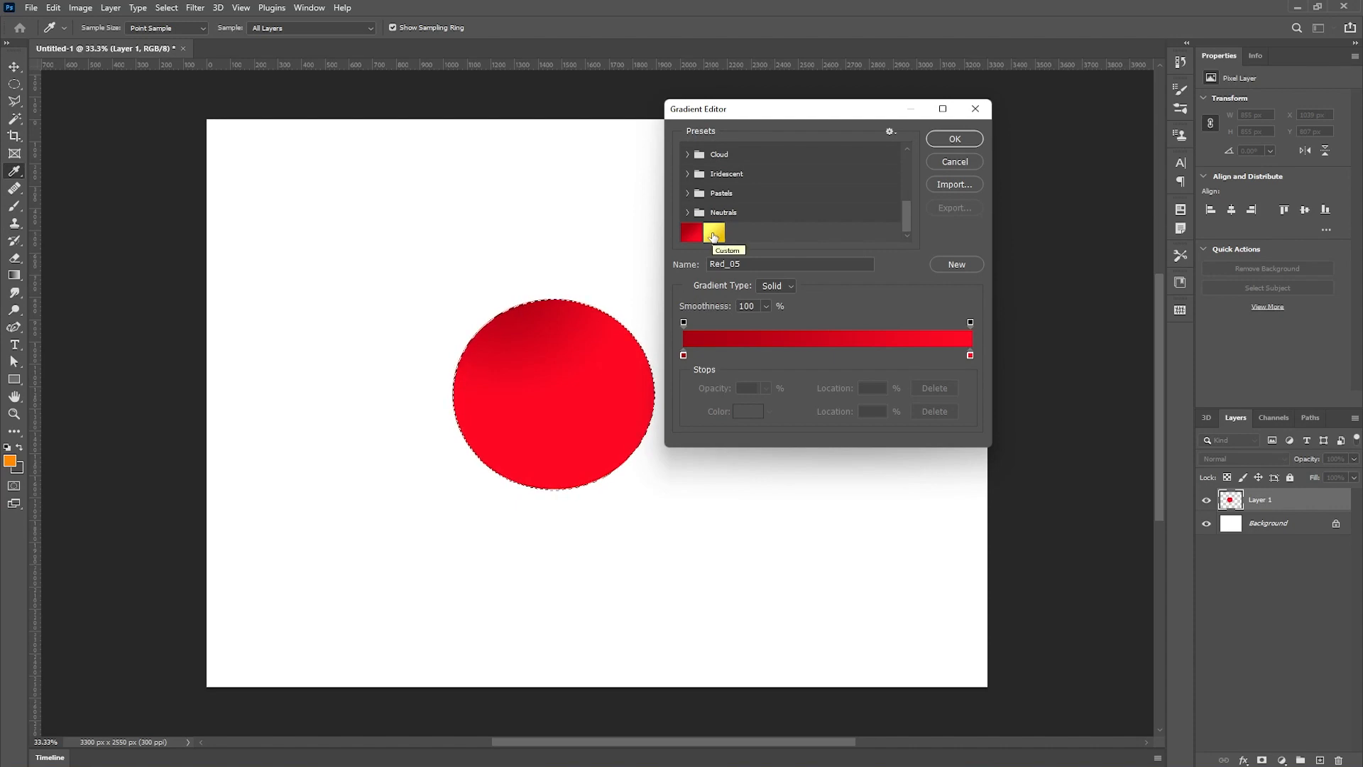
pyautogui.click(714, 234)
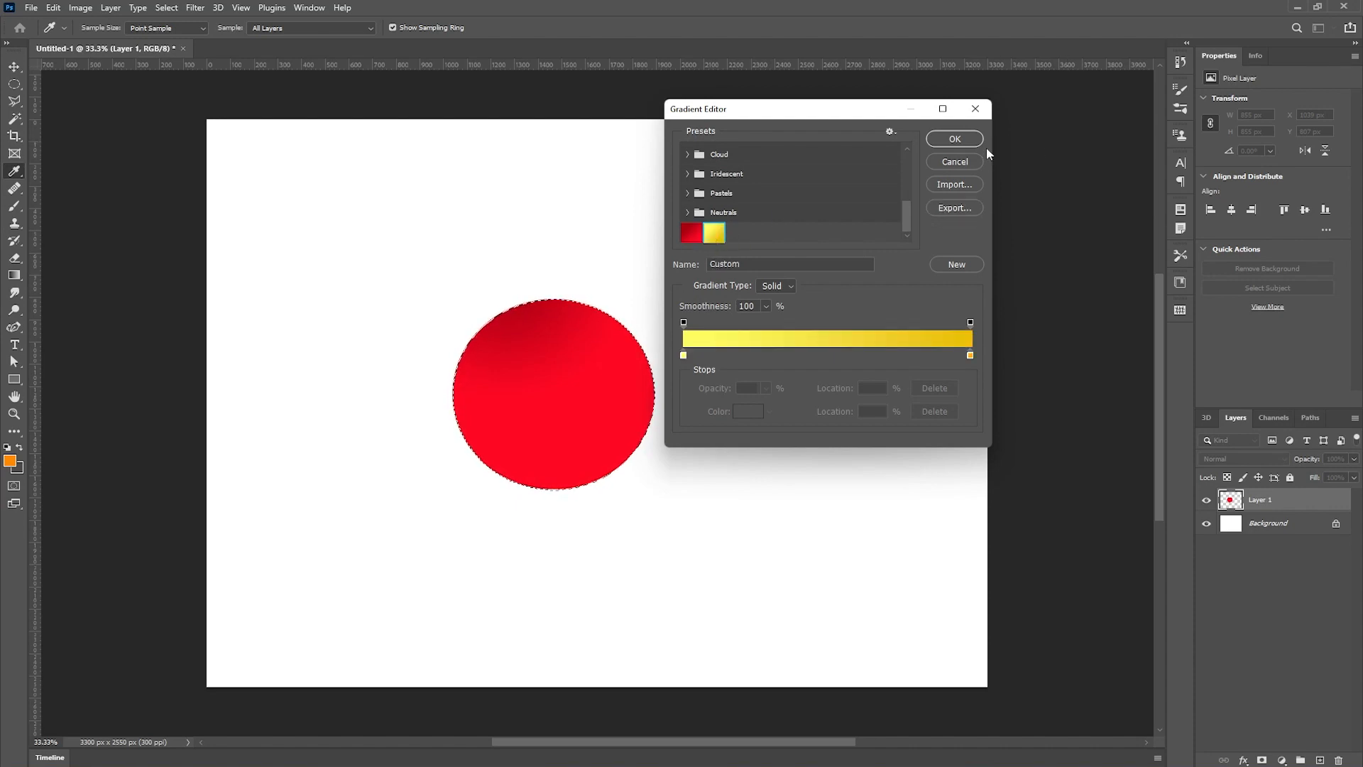
pyautogui.click(965, 139)
pyautogui.moveTo(504, 286); pyautogui.dragTo(550, 376)
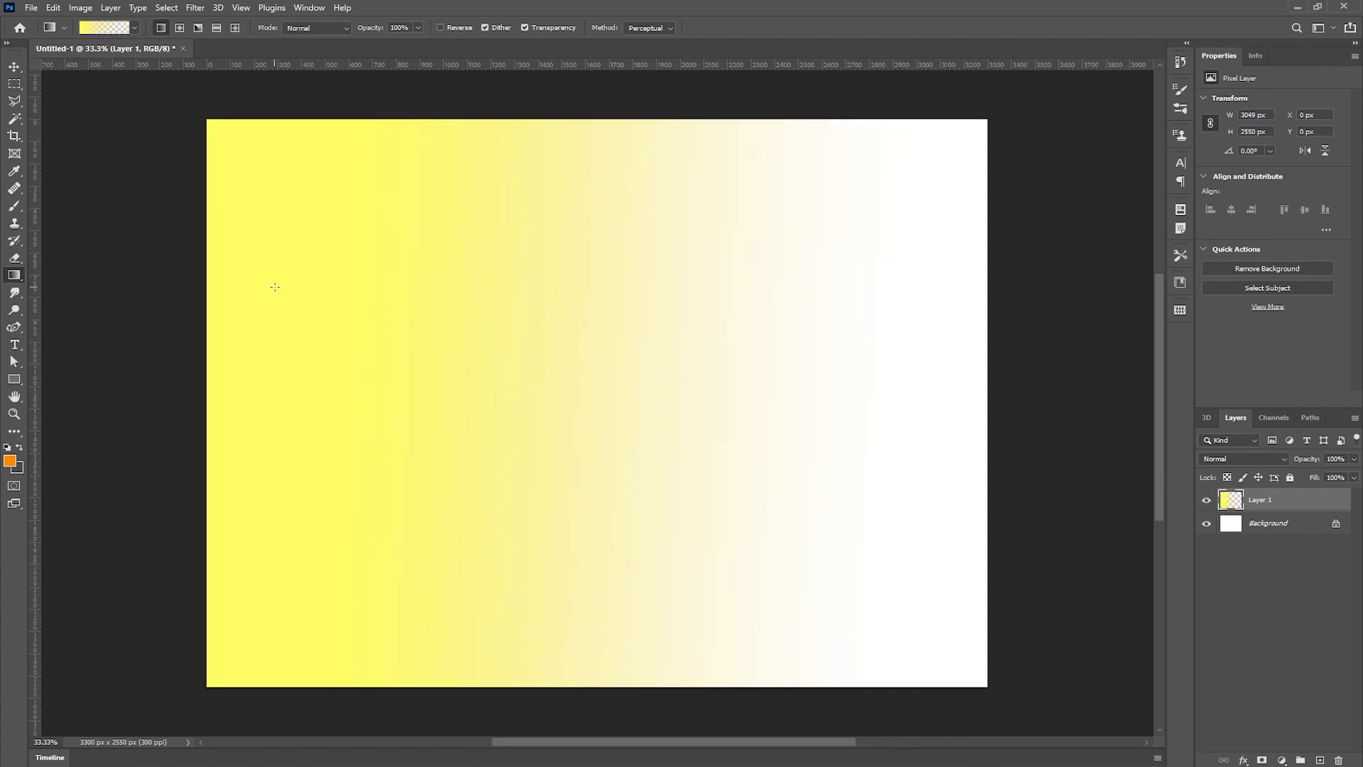
pyautogui.press('v')
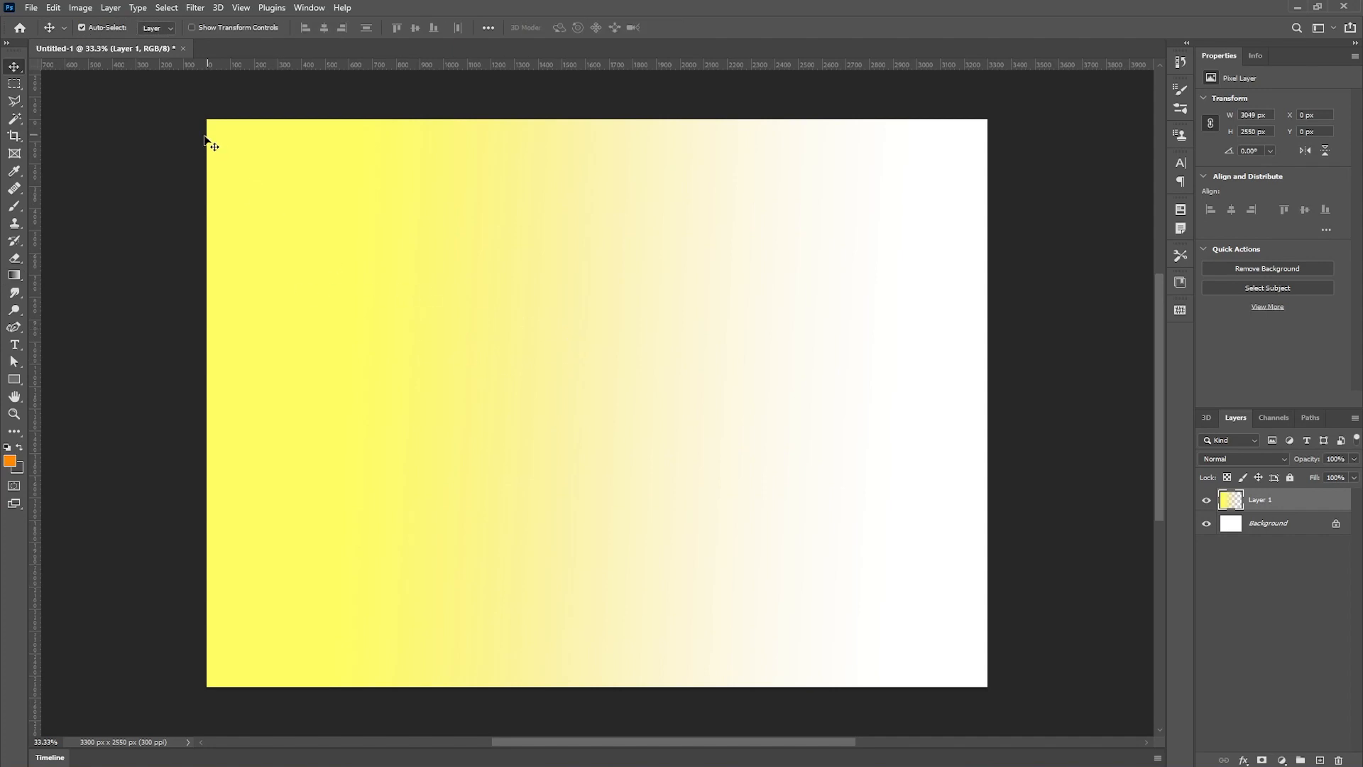